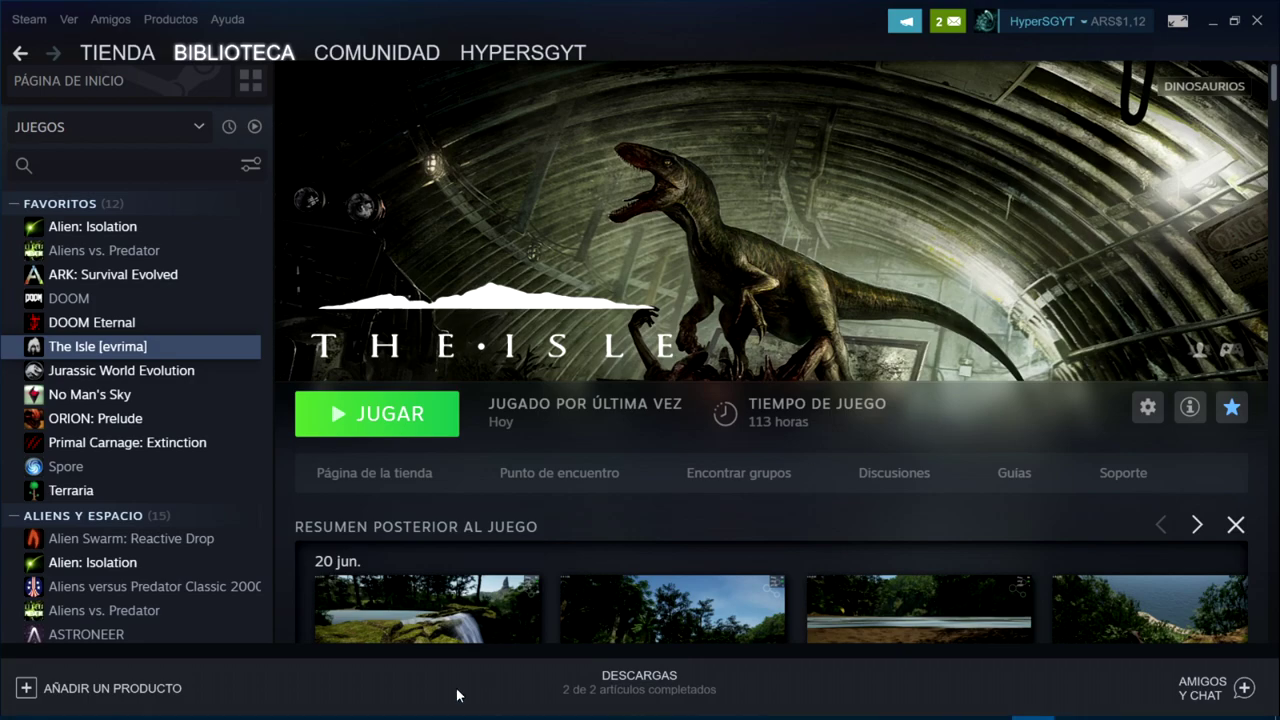
Step: Open File Explorer and browse on OS (C:) to Archivos de programa (x86)\Steam\steamapps\common
key("super+e")
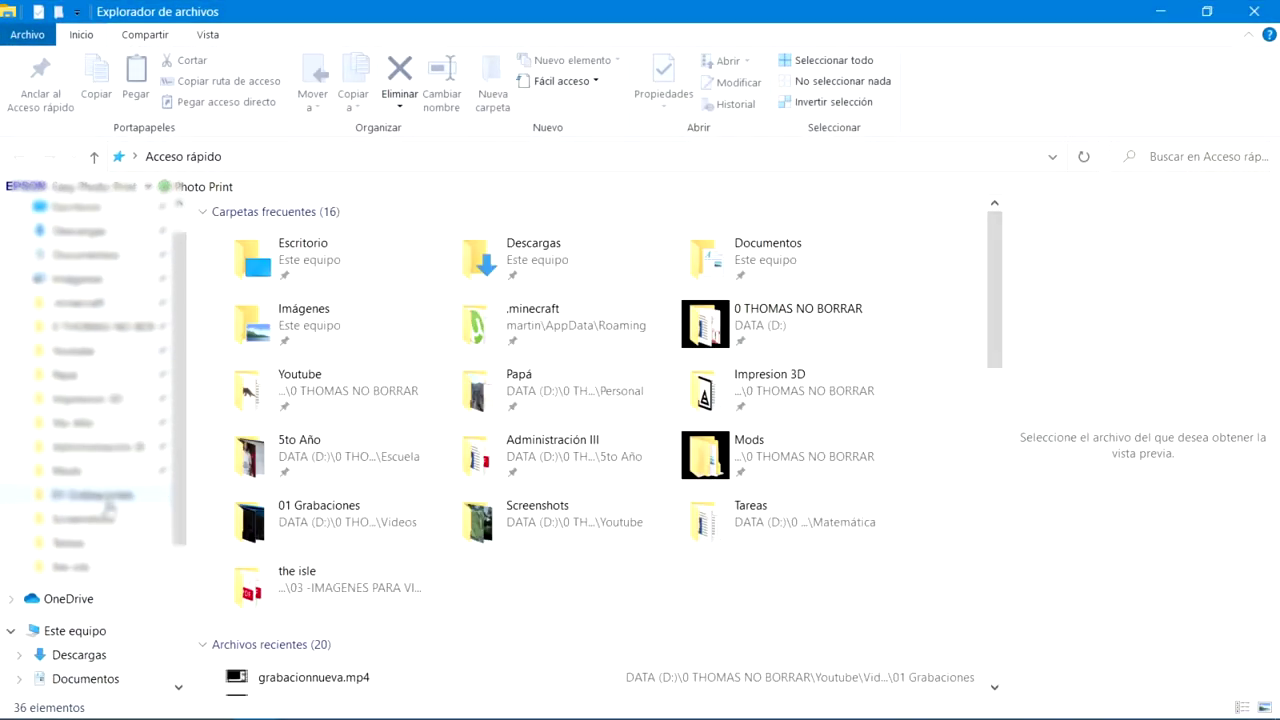
left_click(85, 560)
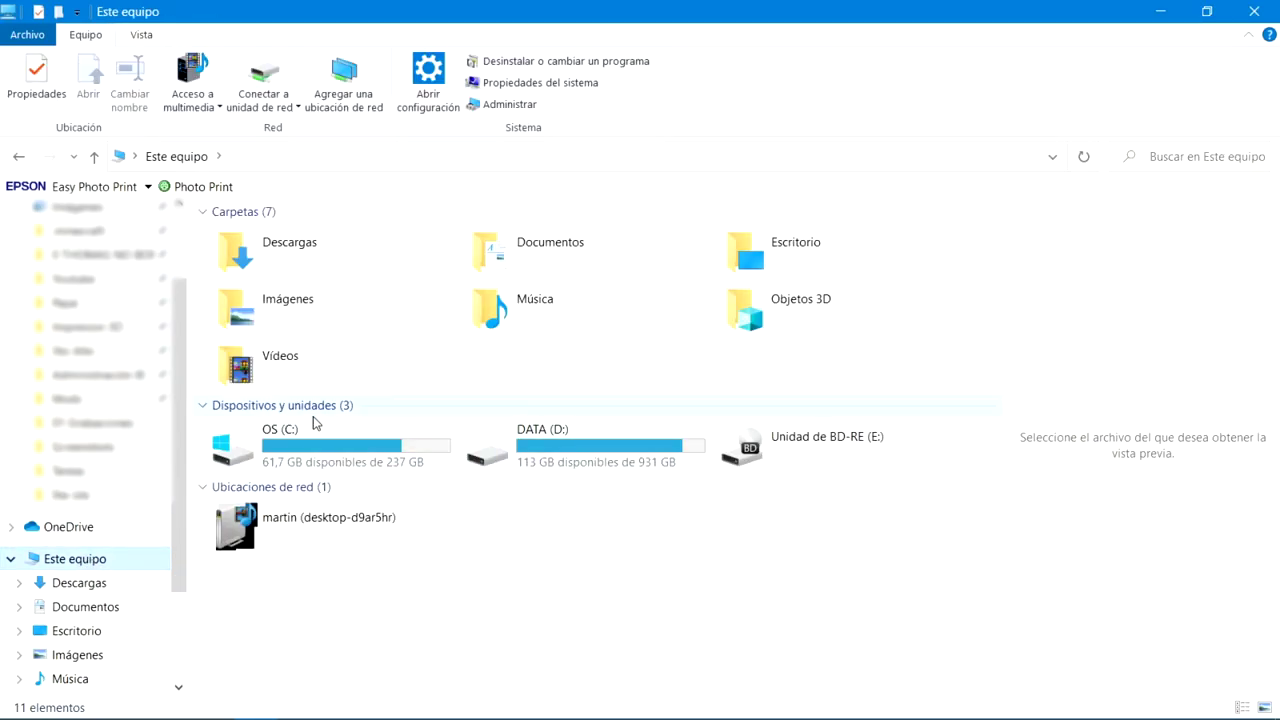
double_click(320, 448)
double_click(356, 285)
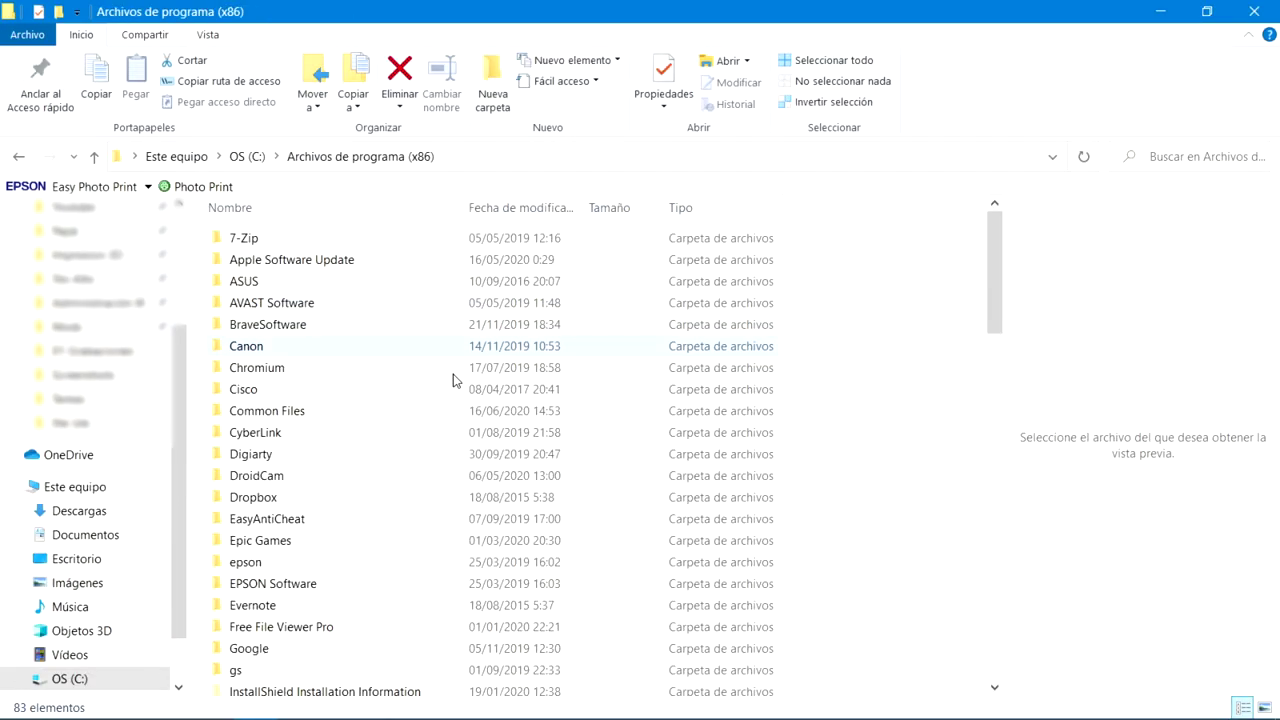
scroll(360, 528, "down", 5)
scroll(360, 530, "down", 13)
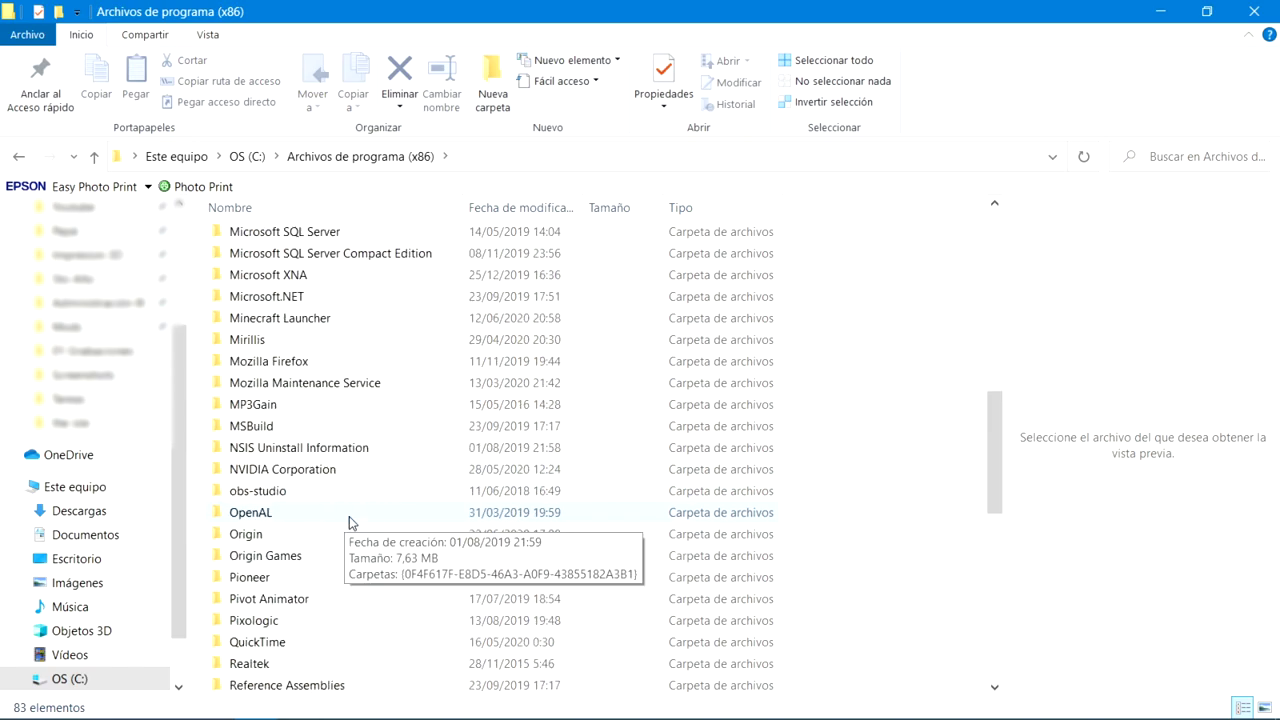
double_click(276, 428)
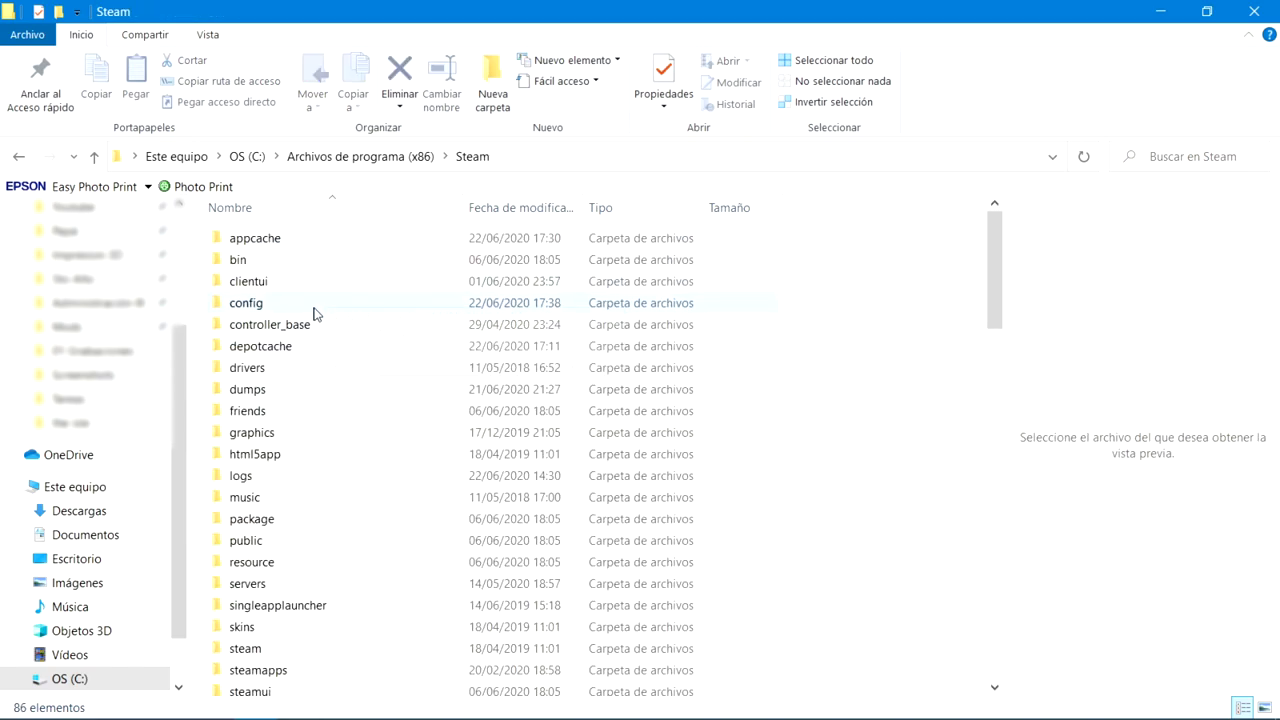
double_click(278, 680)
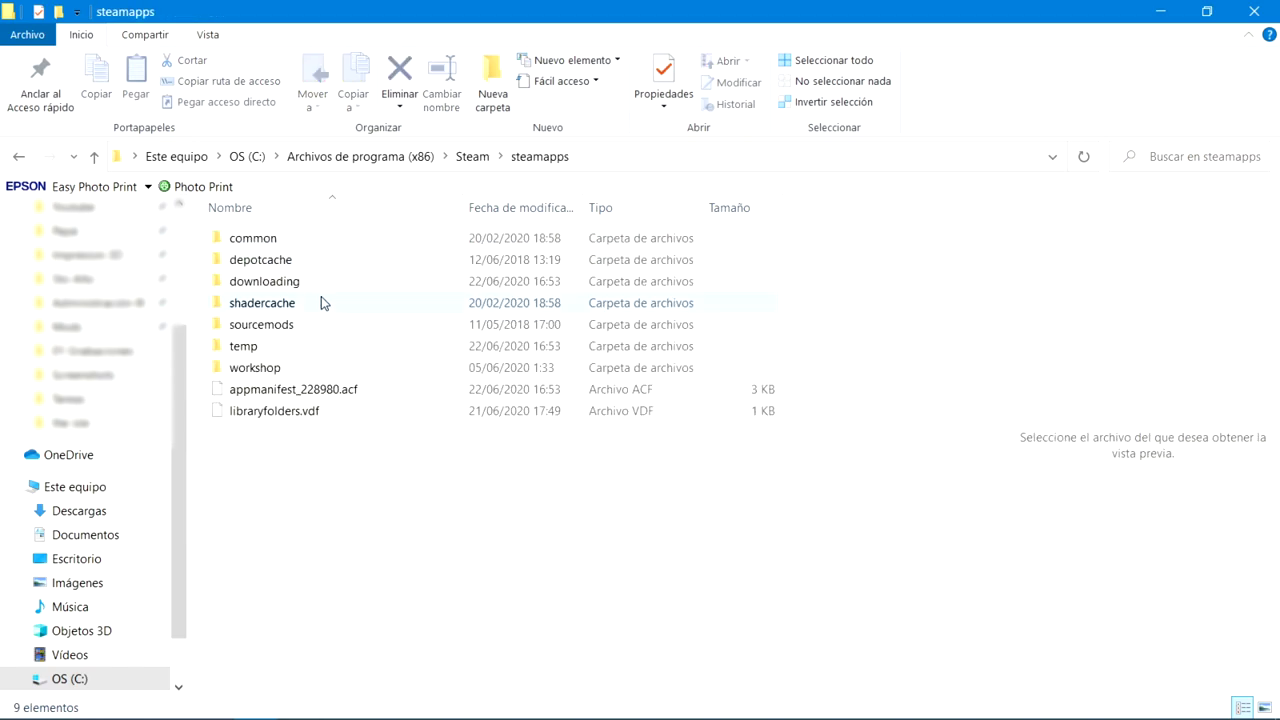
double_click(280, 242)
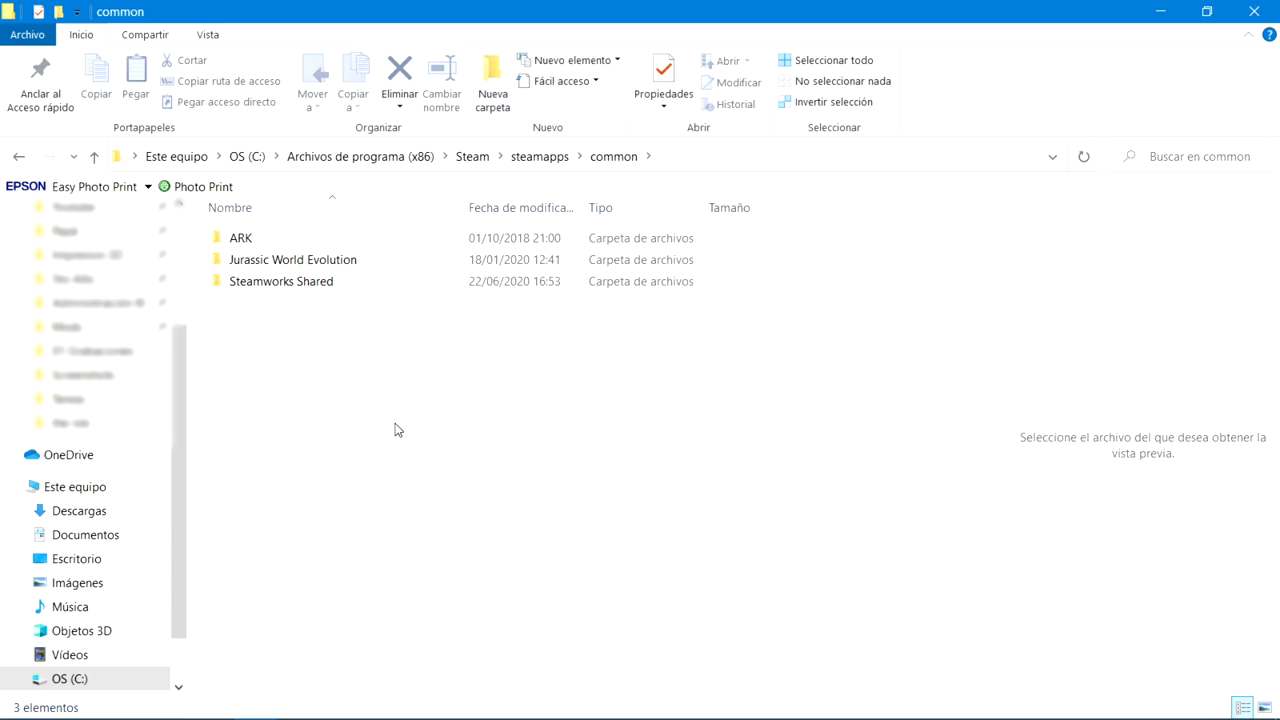
Step: Browse on DATA (D:) to the SteamLibrary\steamapps\common folder to find The Isle's installation folder
scroll(145, 540, "up", 1)
scroll(149, 548, "down", 3)
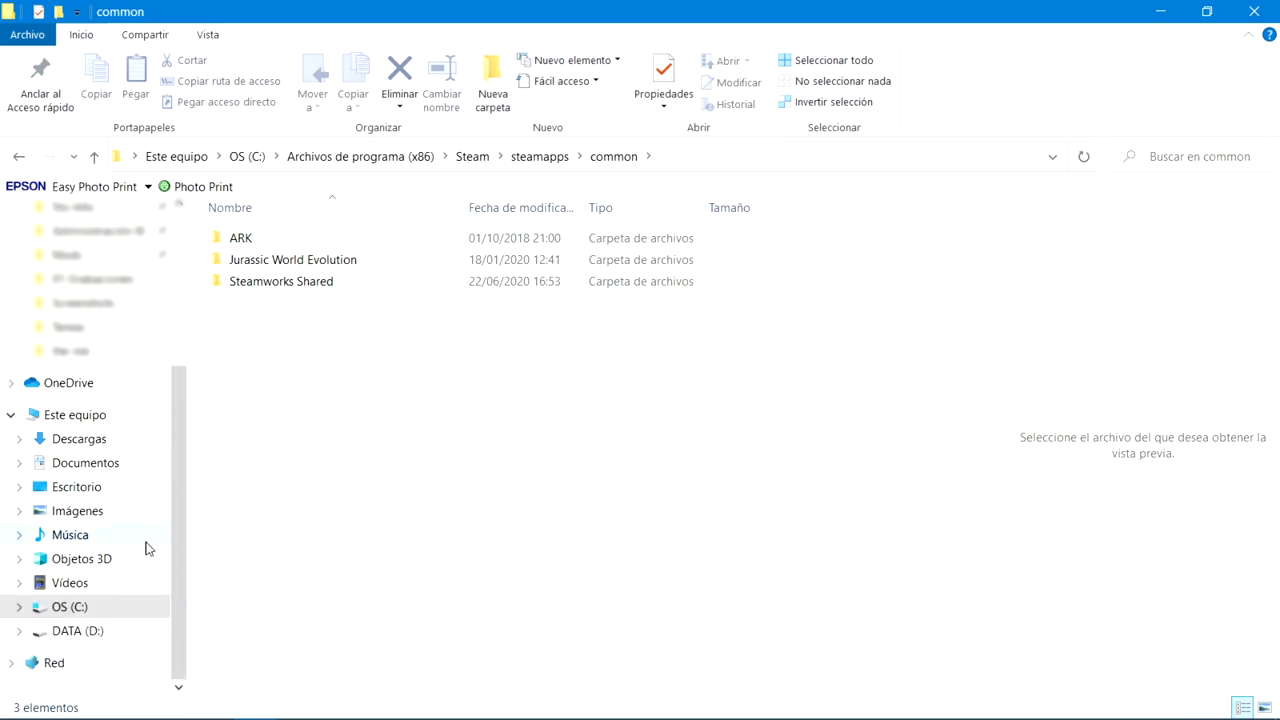
left_click(114, 632)
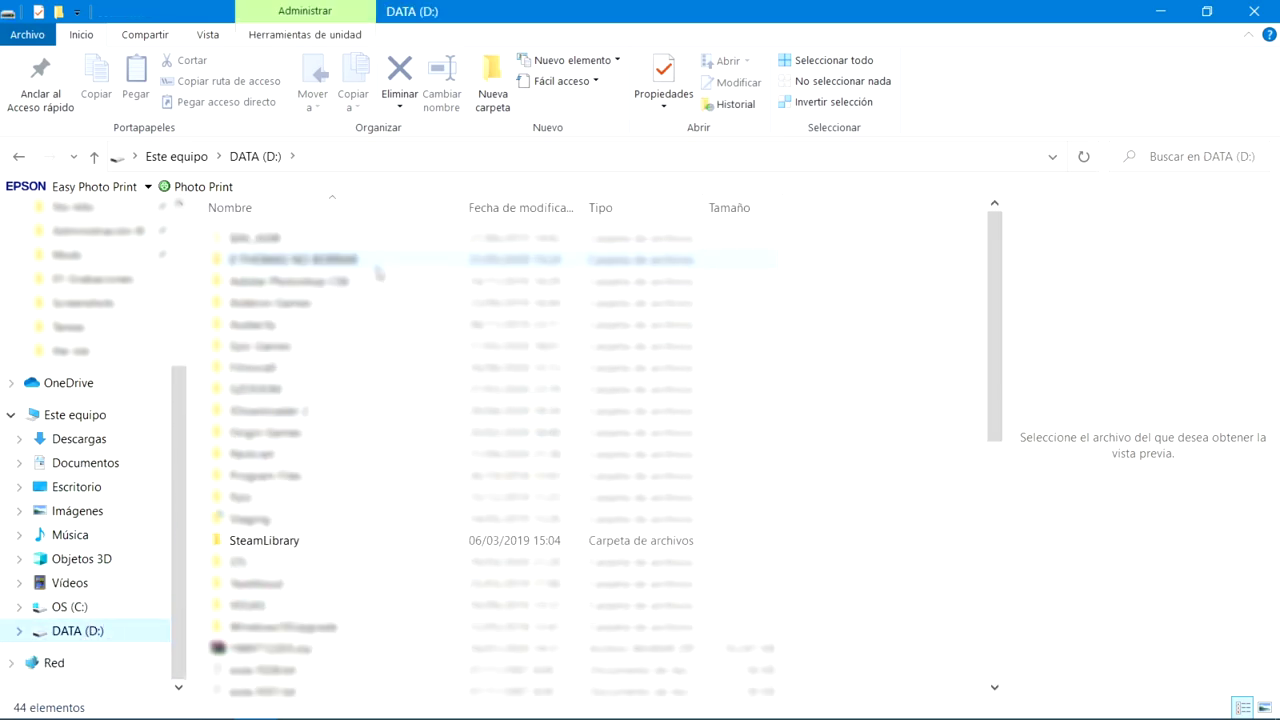
double_click(265, 540)
double_click(292, 240)
double_click(288, 242)
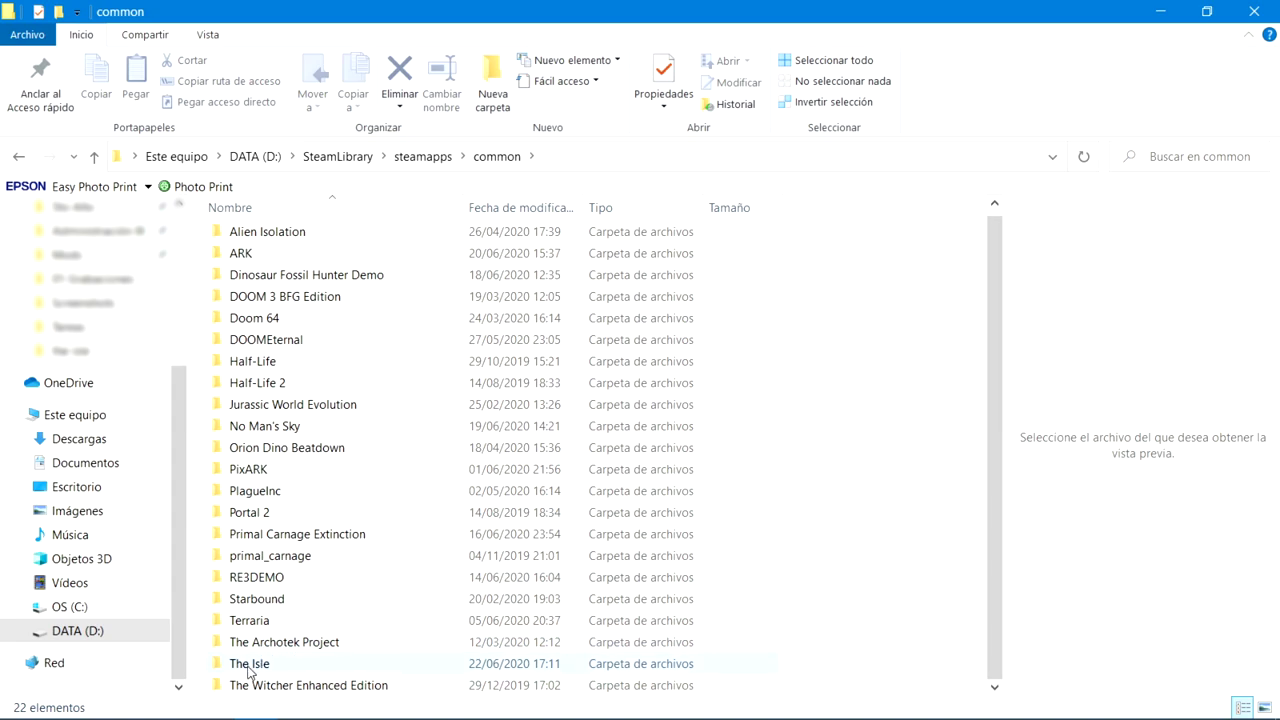
Step: Switch to Steam and open The Isle's installation folder from the local files section of its properties
mouse_move(168, 715)
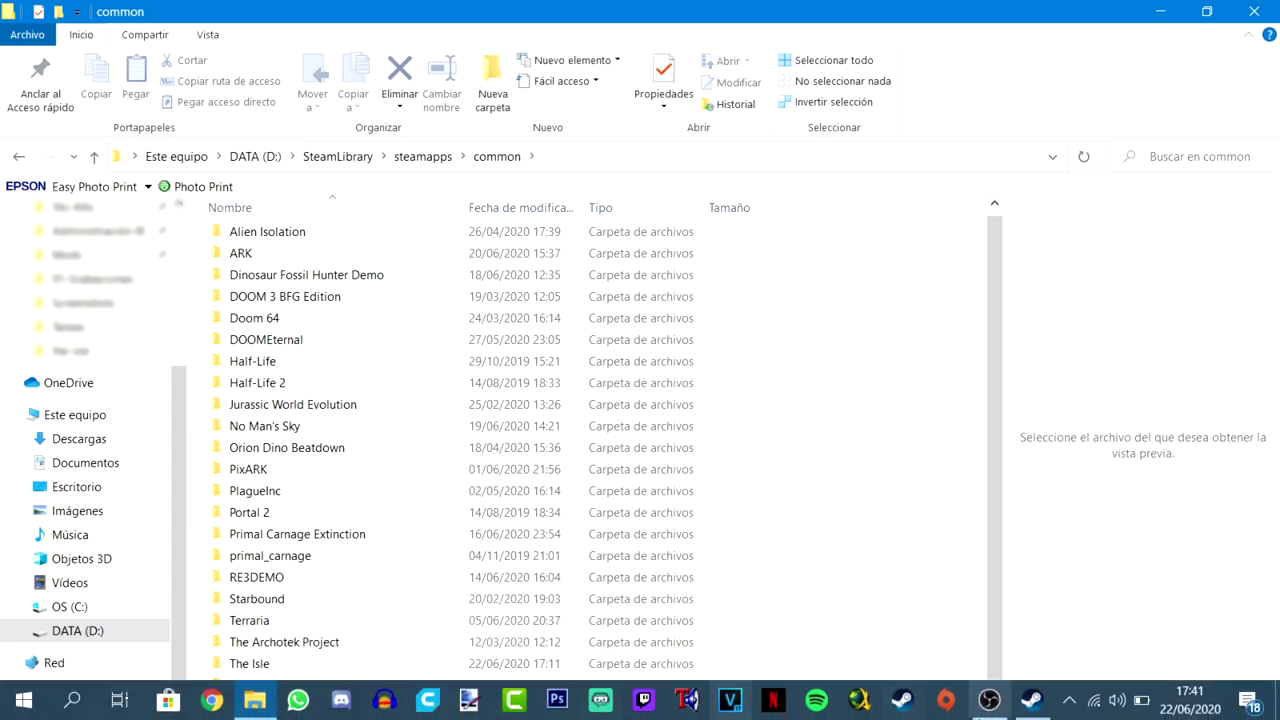
left_click(1030, 705)
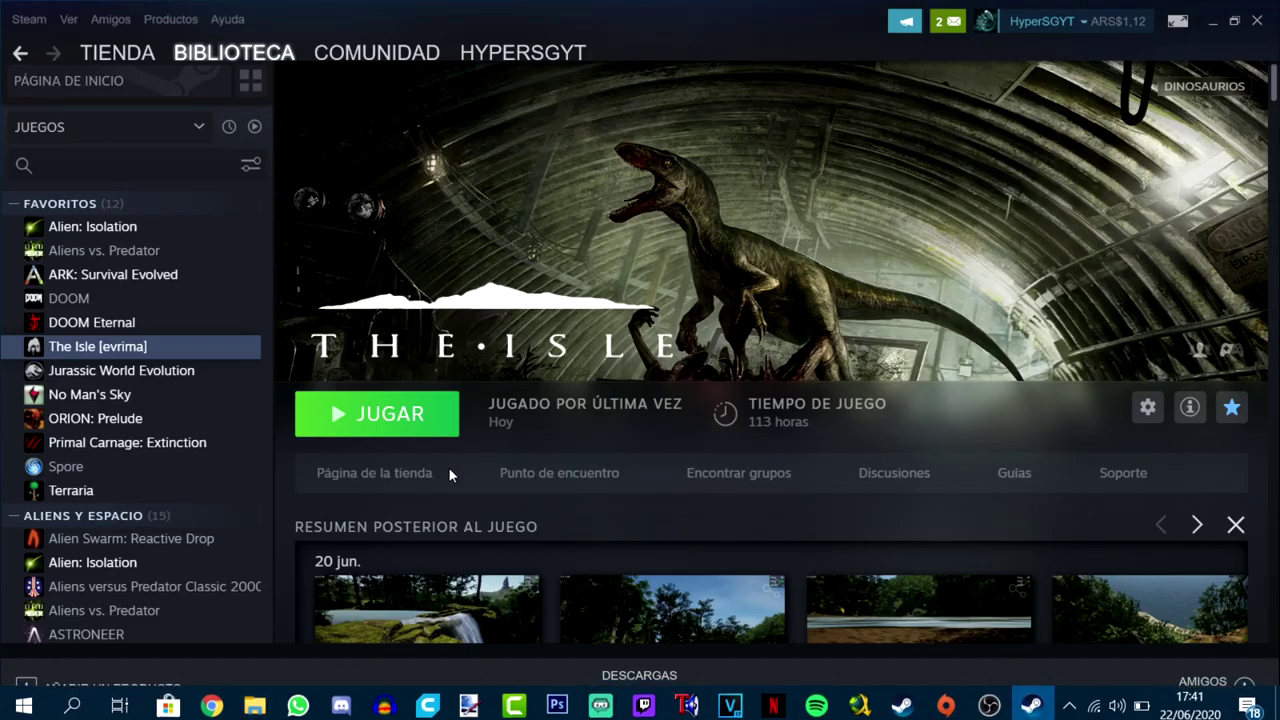
right_click(166, 351)
left_click(214, 507)
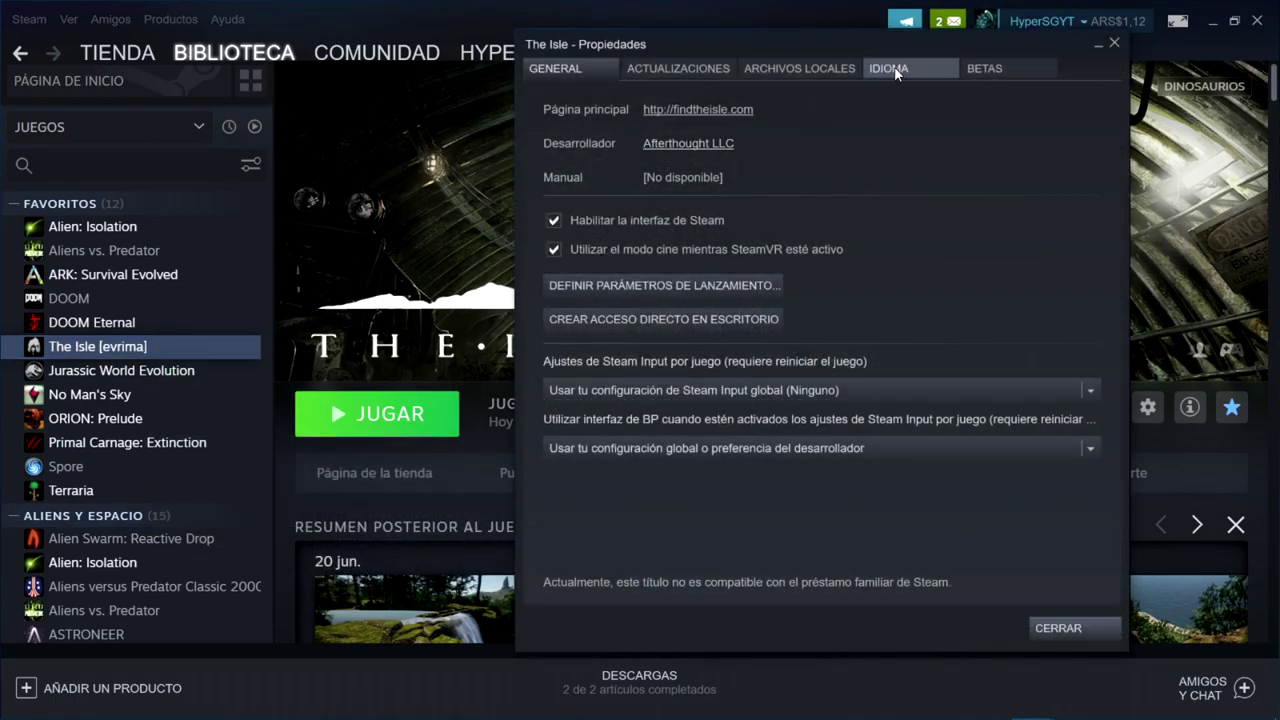
left_click(800, 68)
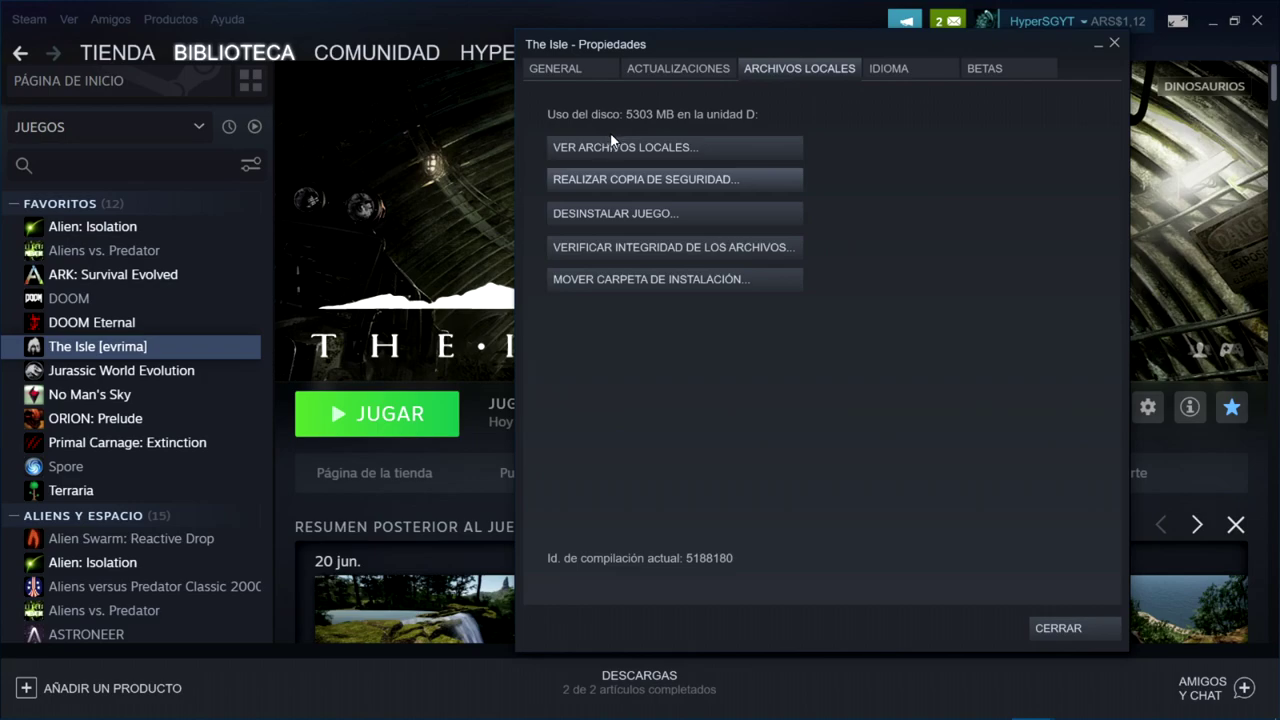
left_click(727, 151)
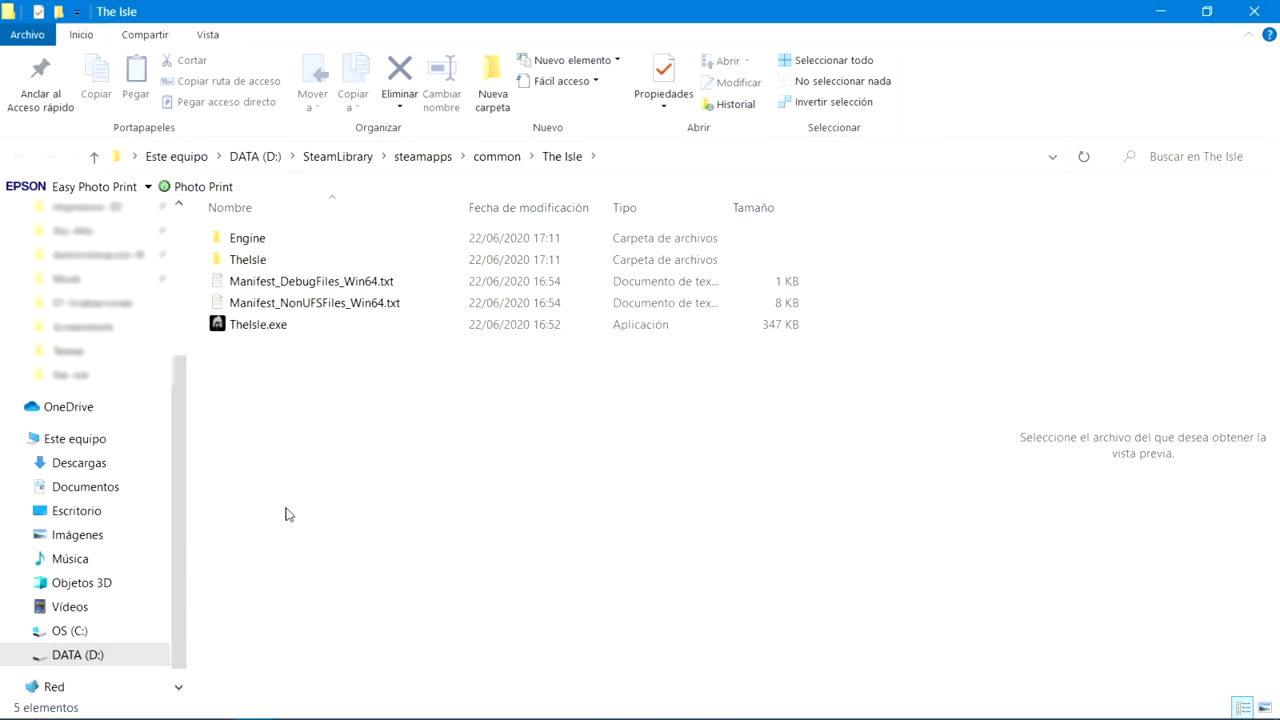
Step: Go up to the common folder and enter The Isle EVRIMA as the new name of The Isle folder
left_click(500, 161)
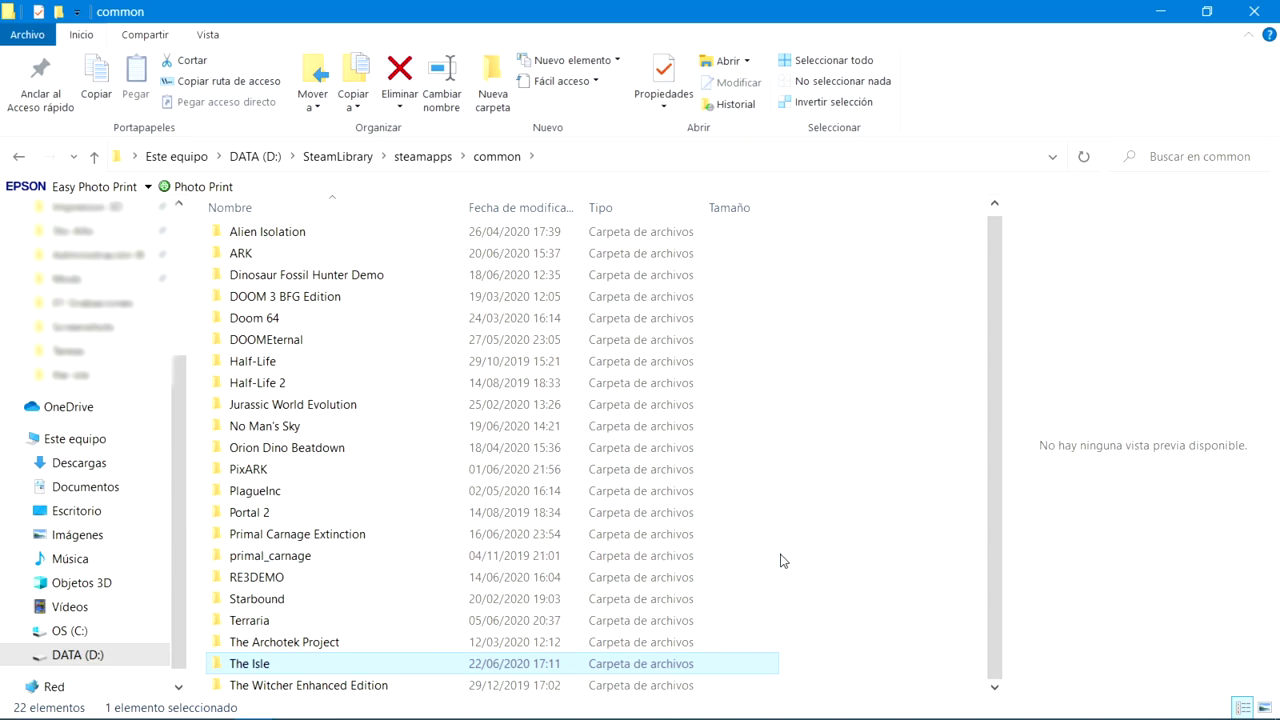
right_click(285, 665)
left_click(345, 614)
key("End")
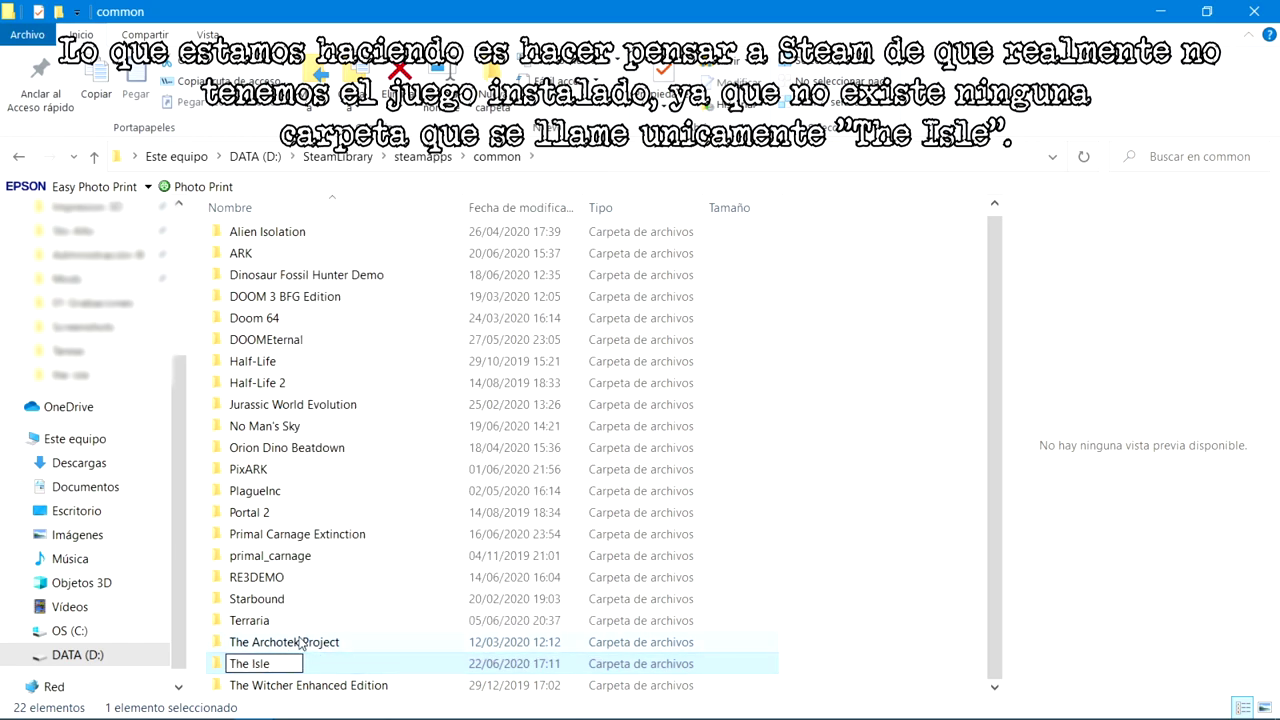
type("EVRIMA")
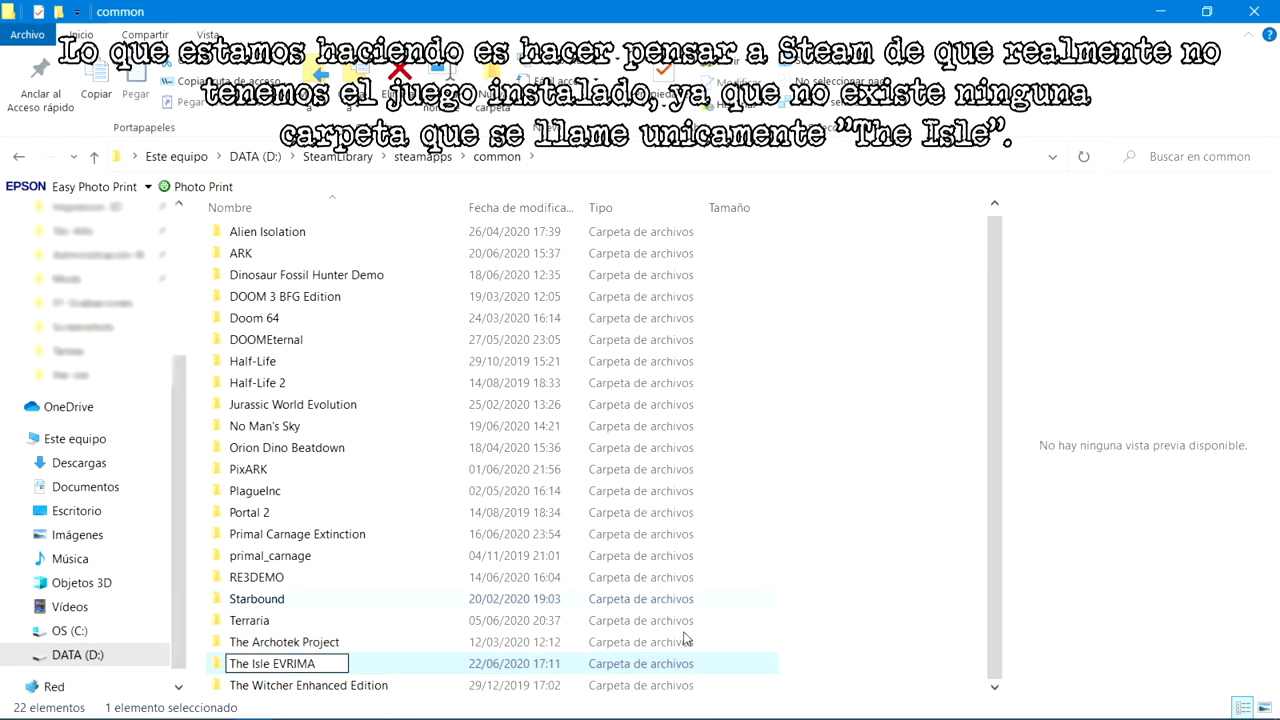
Step: Try a Legaxy suffix in place of EVRIMA in the folder's new name
left_click_drag(333, 664, 272, 663)
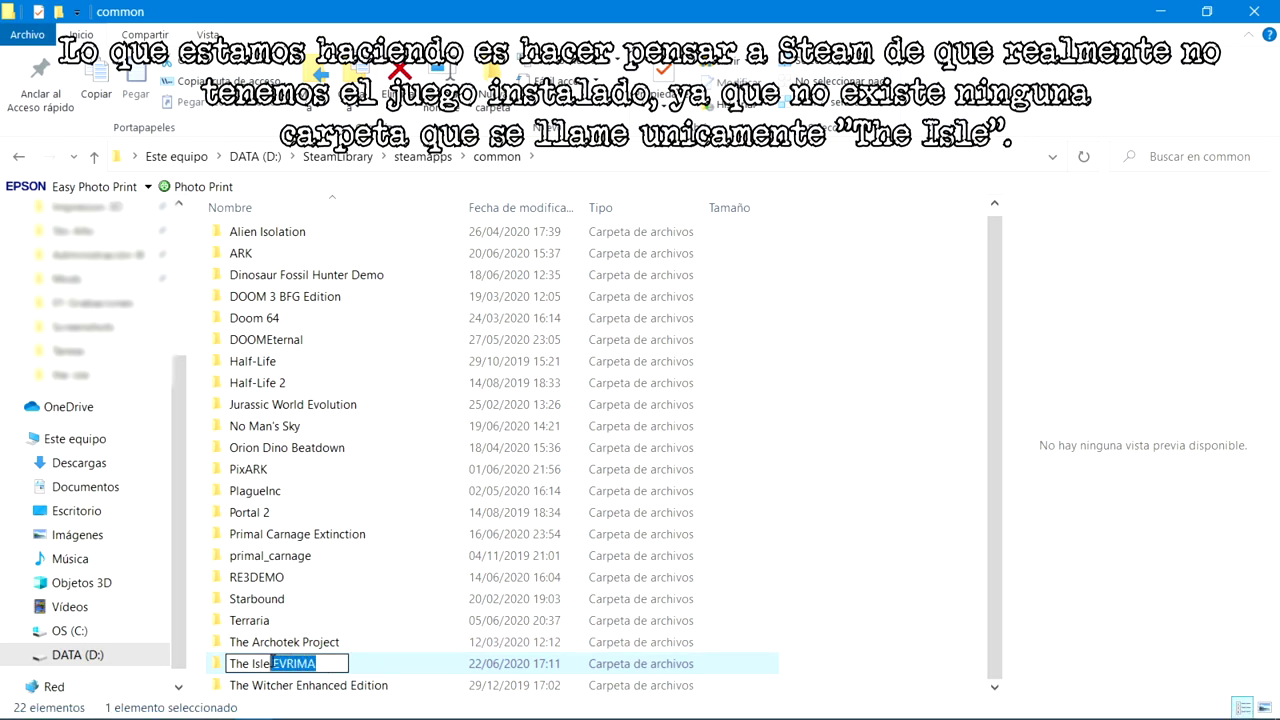
key("BackSpace")
type("Legaxy")
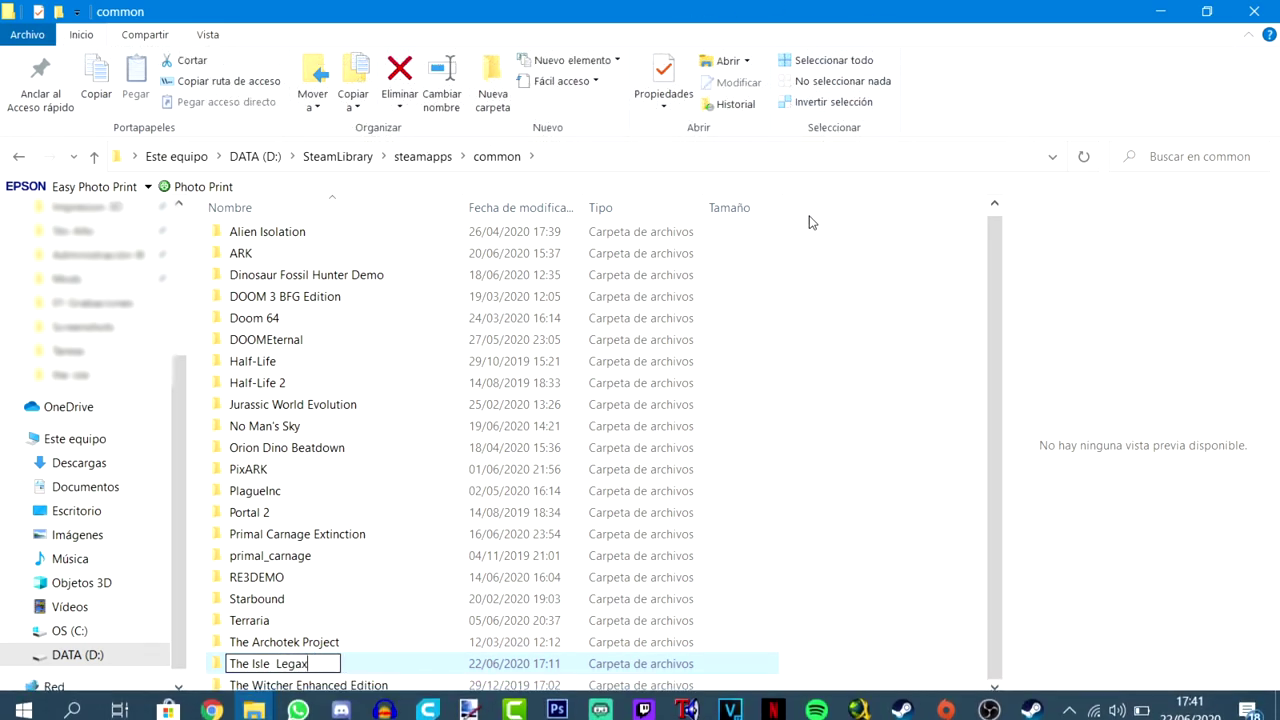
key("BackSpace")
key("BackSpace")
key("BackSpace")
key("BackSpace")
key("BackSpace")
key("BackSpace")
Step: Complete the folder's name with the suffix EVRIMA and apply the rename
type("EVRIMA")
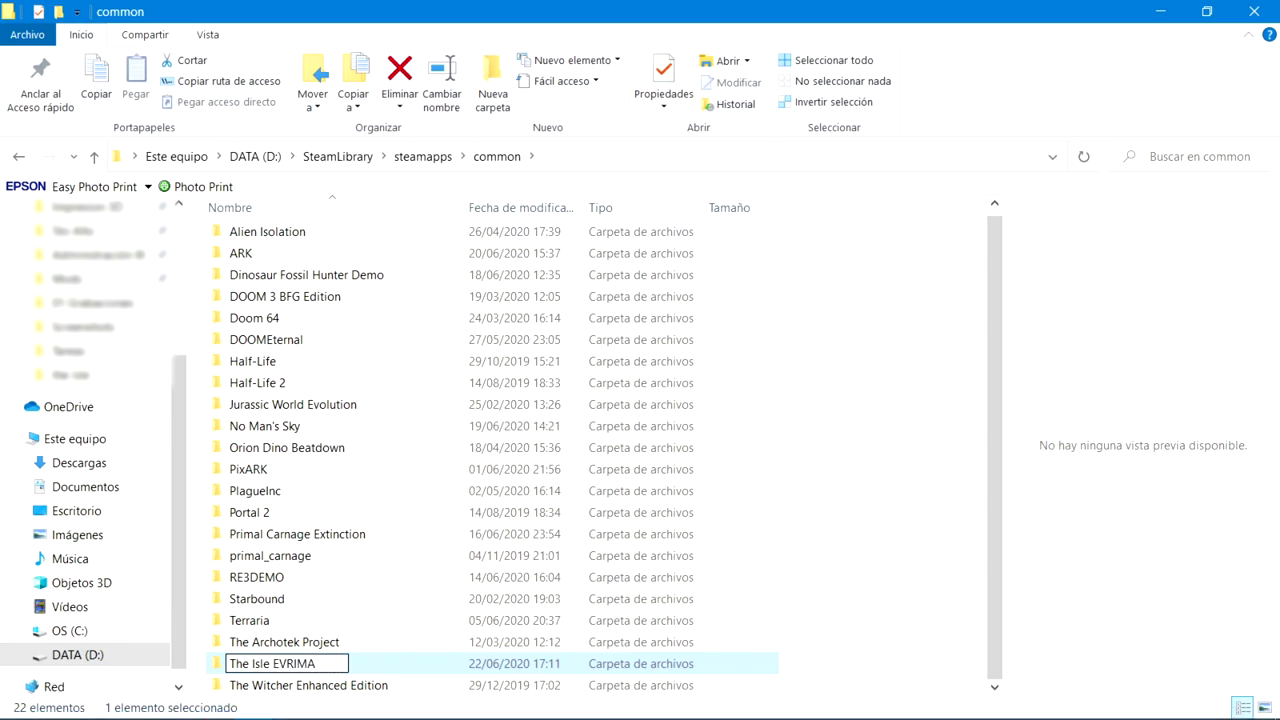
left_click(940, 541)
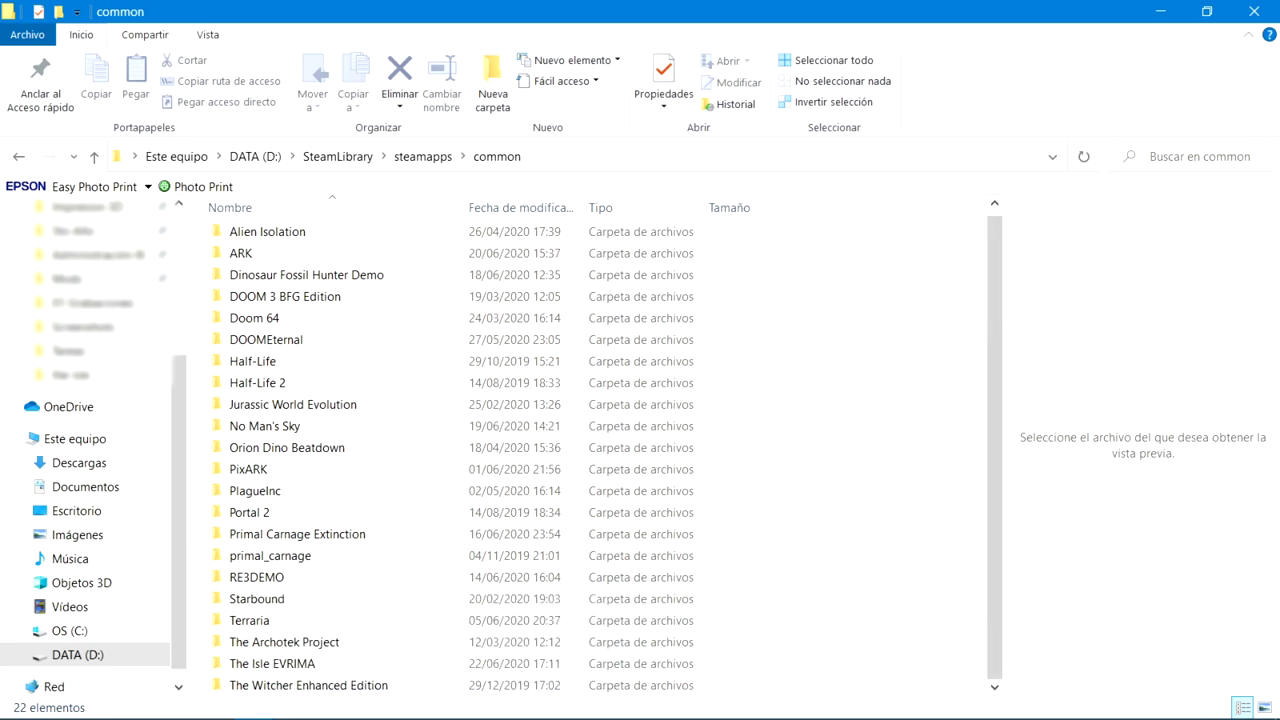
Step: In Steam, set The Isle's beta participation to "NINGUNA: salir de todos los programas beta" and close its properties
mouse_move(1025, 713)
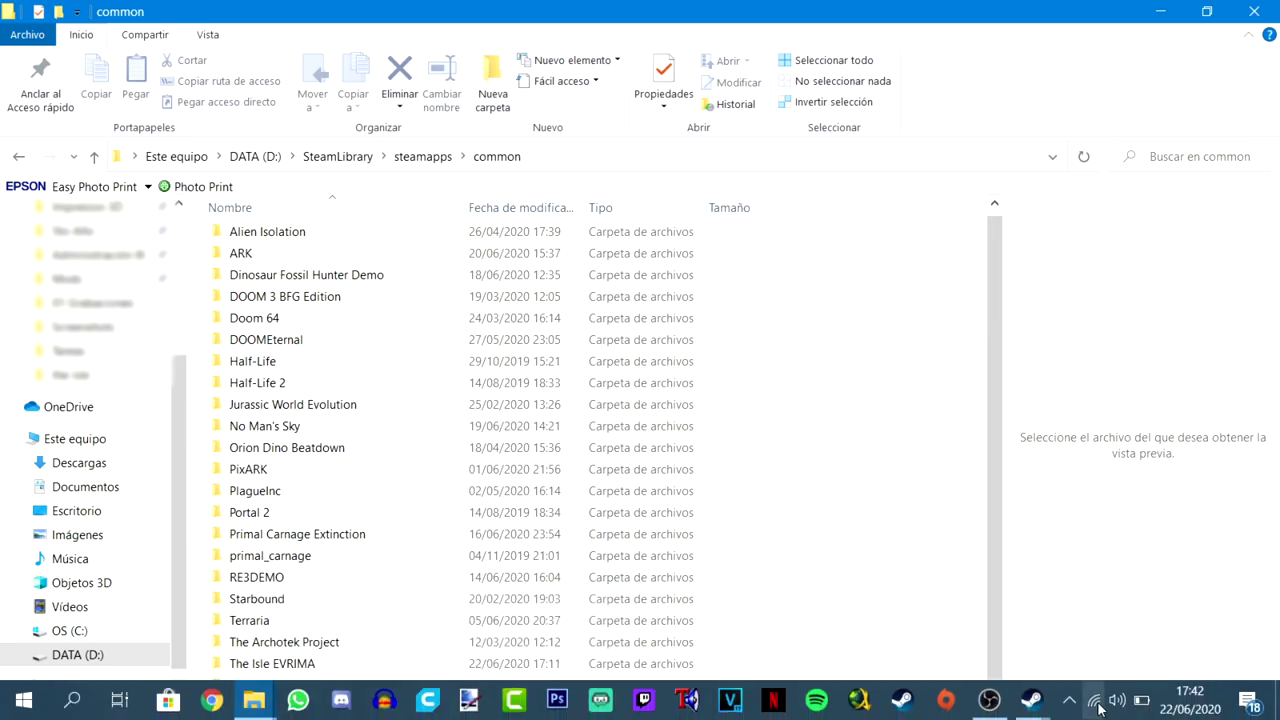
left_click(1025, 713)
left_click(1016, 624)
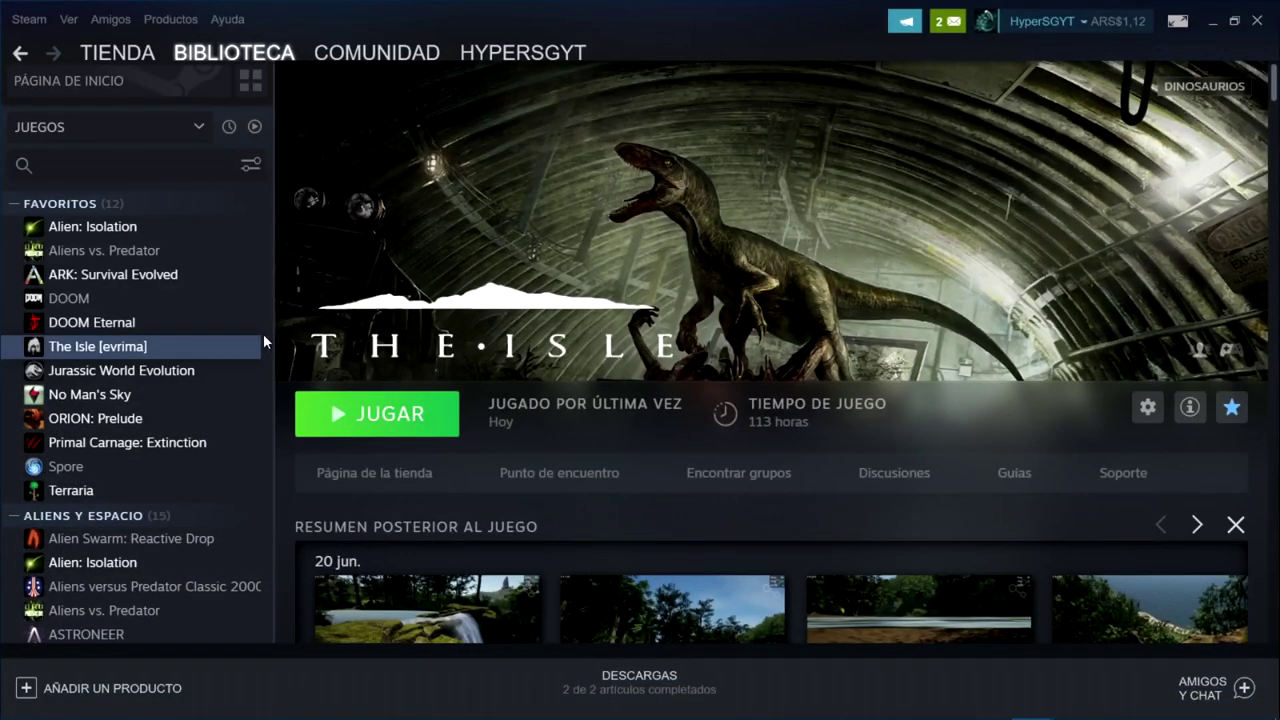
right_click(172, 351)
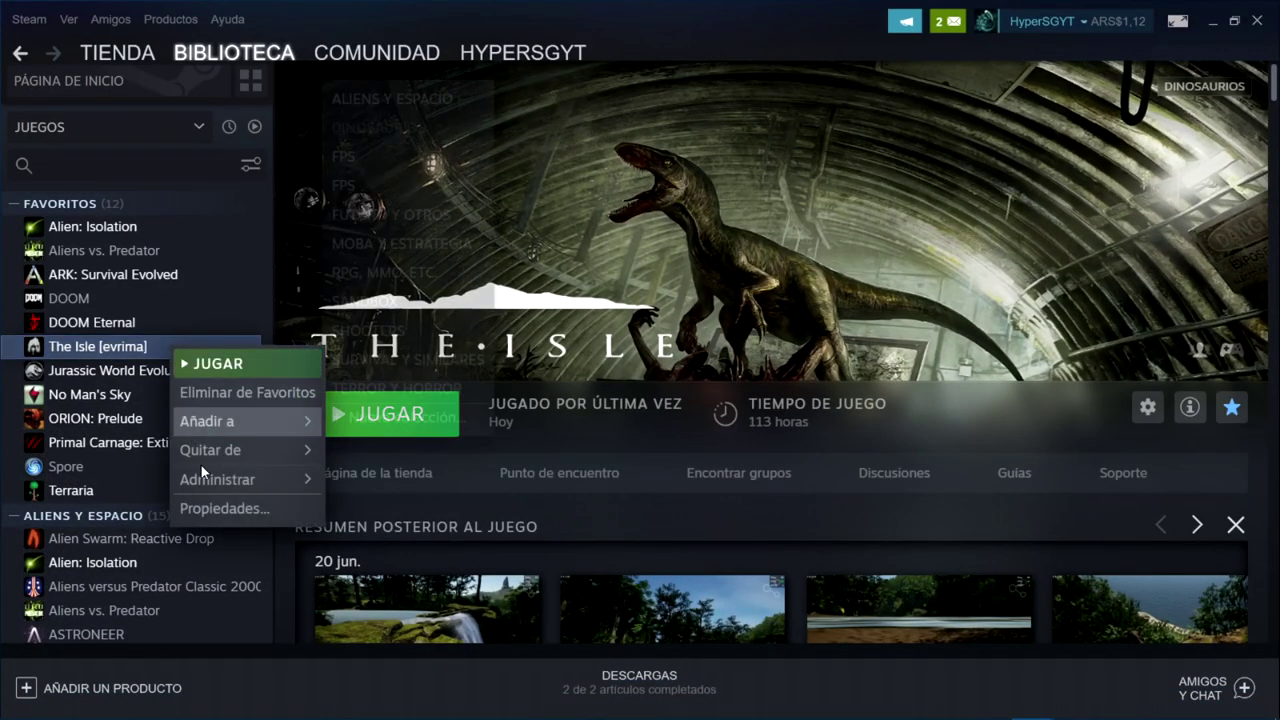
left_click(215, 506)
left_click(984, 77)
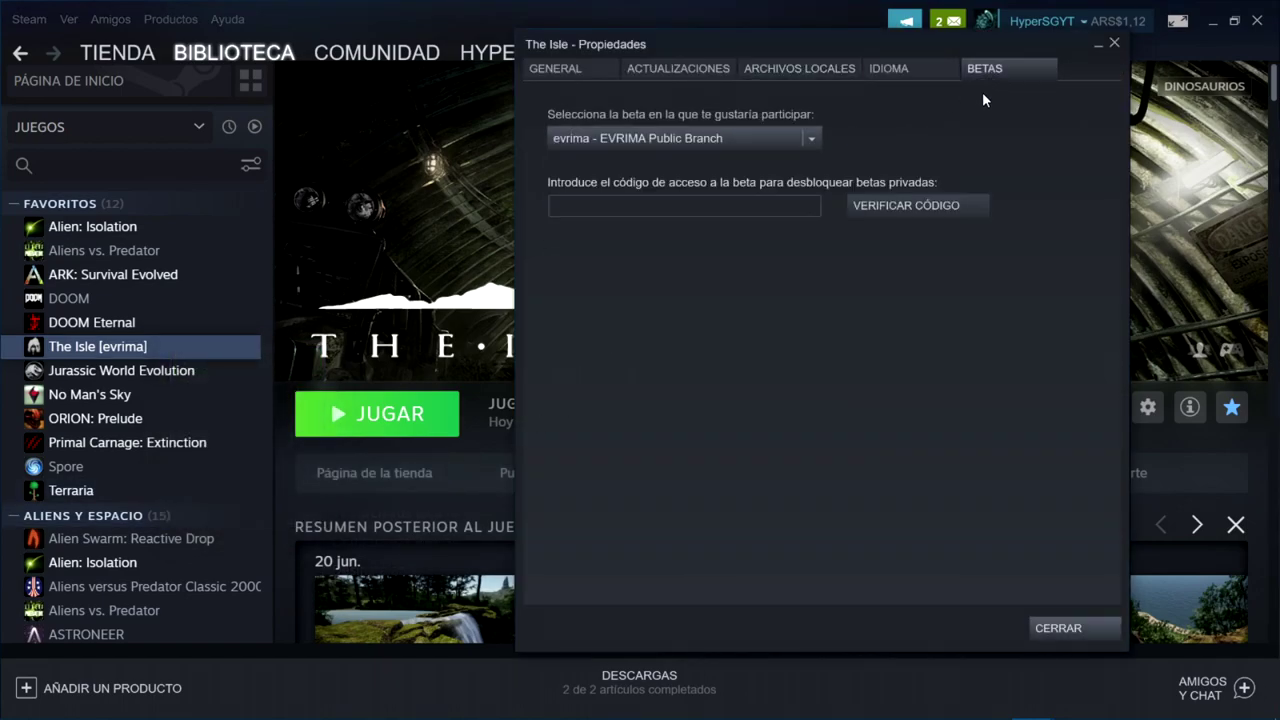
left_click(814, 138)
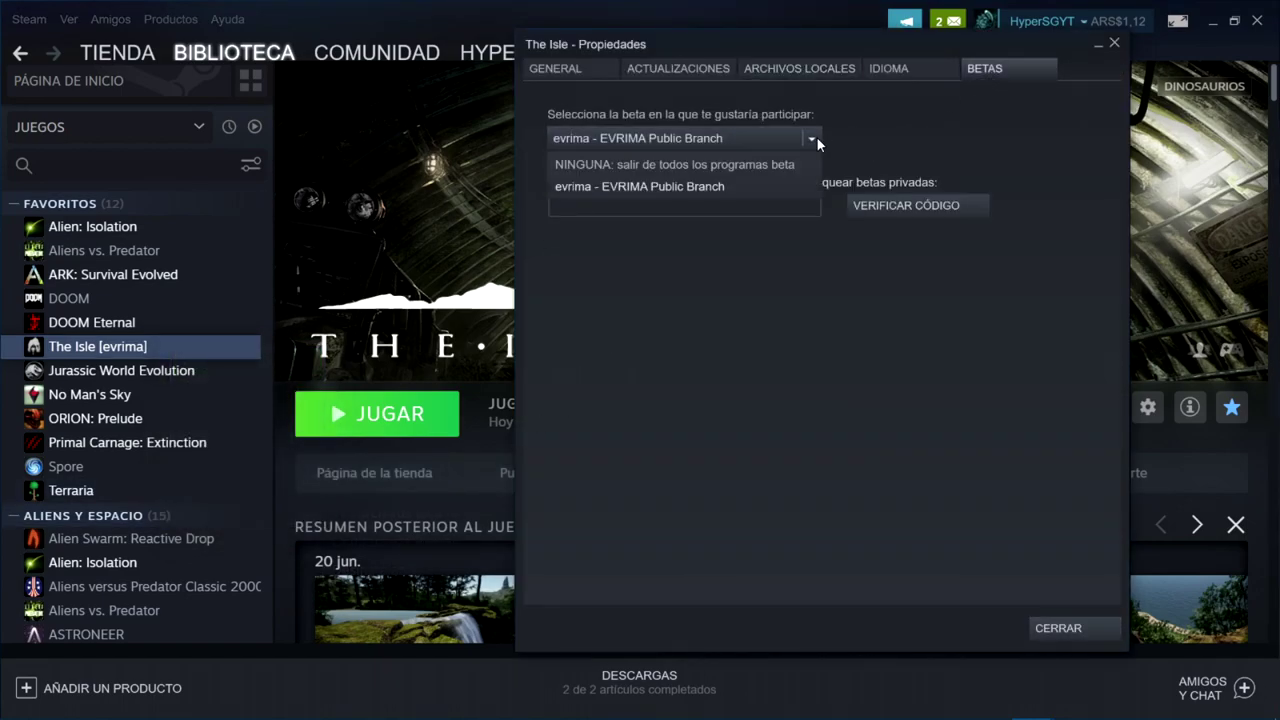
left_click(613, 168)
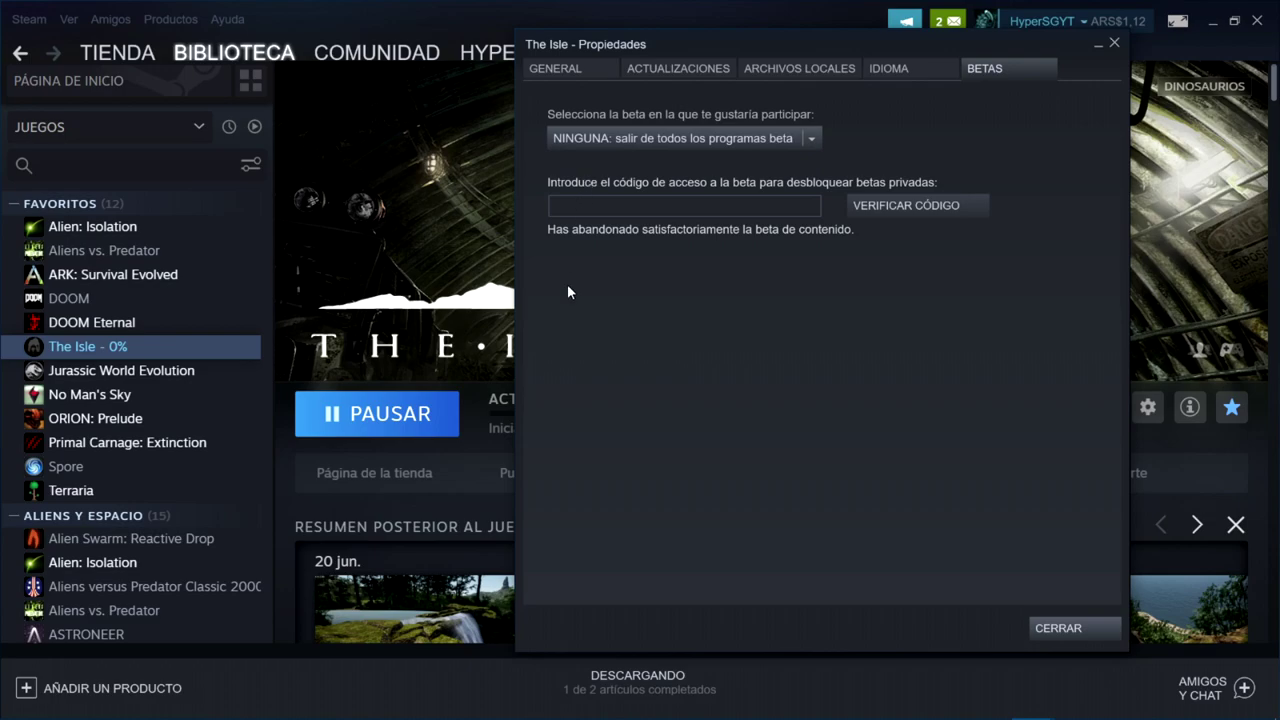
left_click(1058, 628)
Step: Check The Isle's download in Steam's download list and return to its library page
left_click(636, 684)
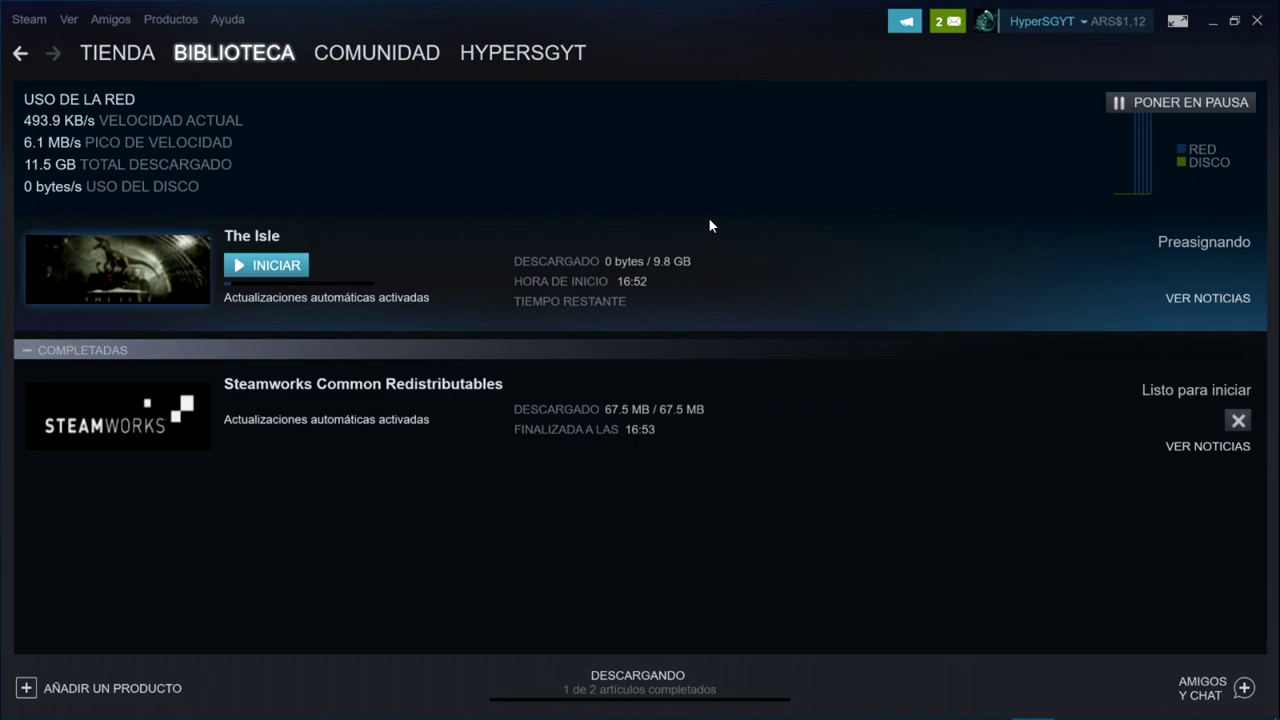
mouse_move(234, 52)
left_click(192, 78)
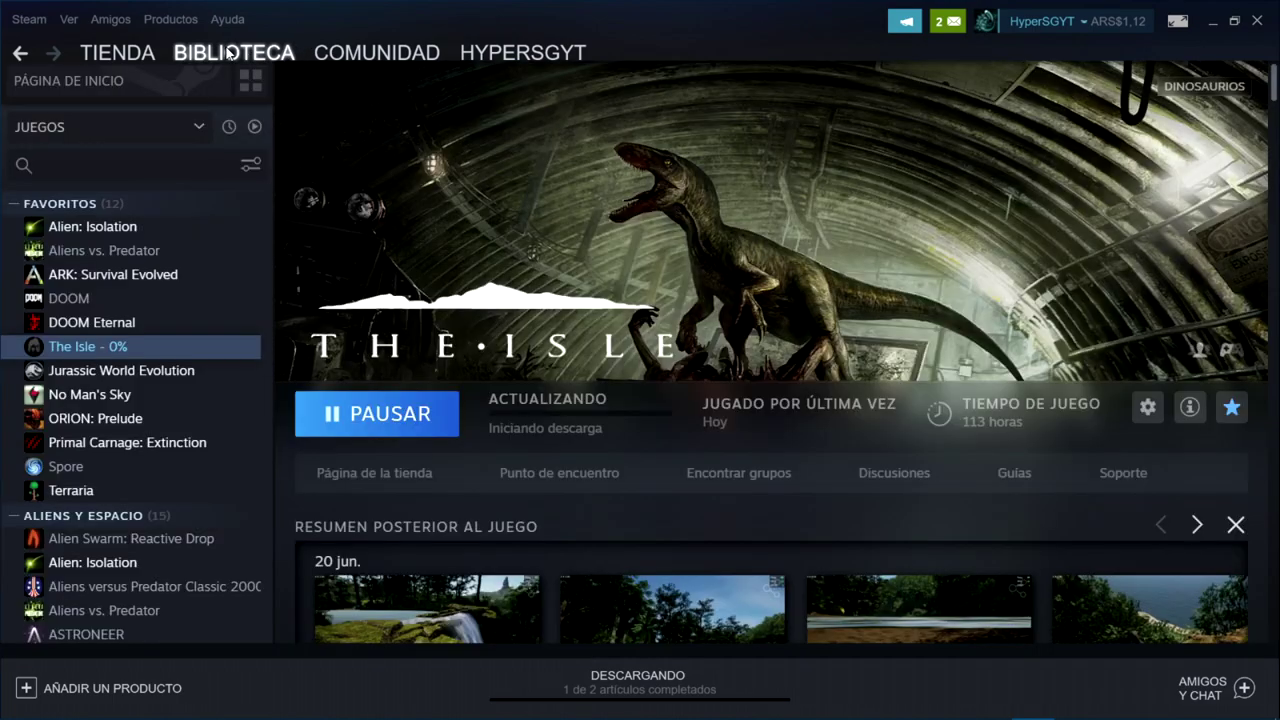
left_click(495, 490)
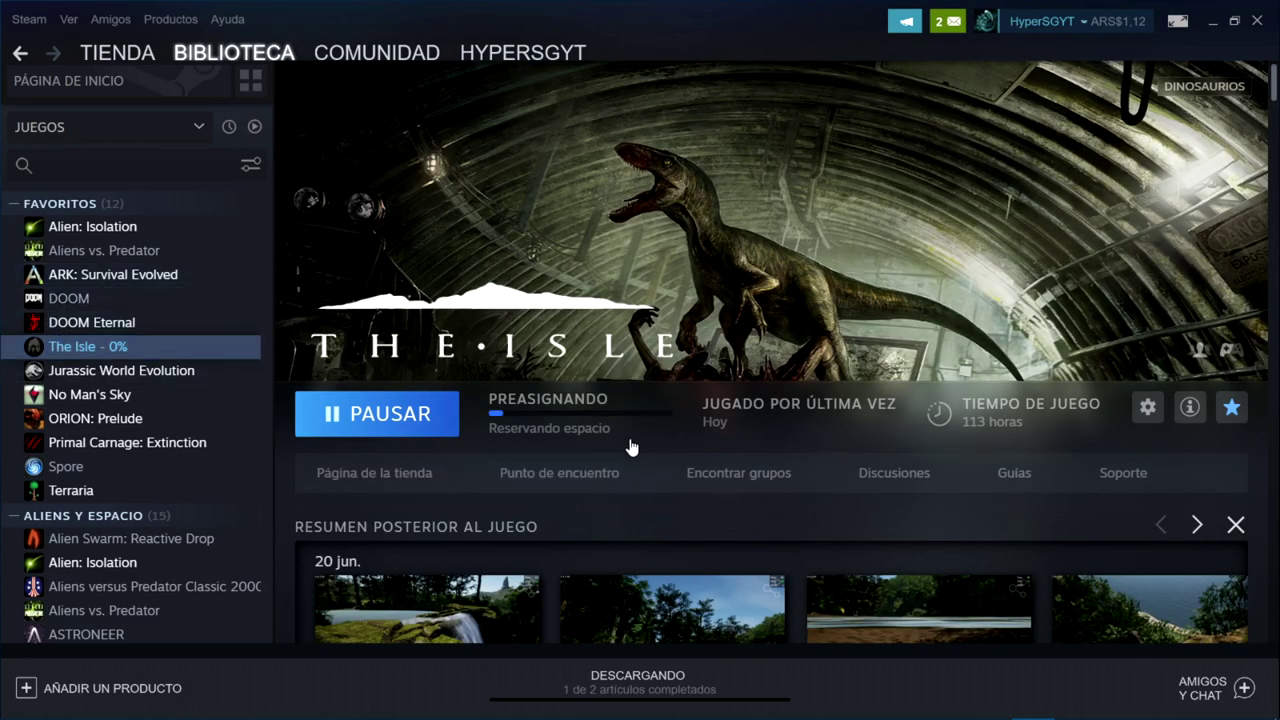
Step: Switch to File Explorer and check the common folder for a new The Isle folder beside The Isle EVRIMA
mouse_move(316, 698)
mouse_move(254, 700)
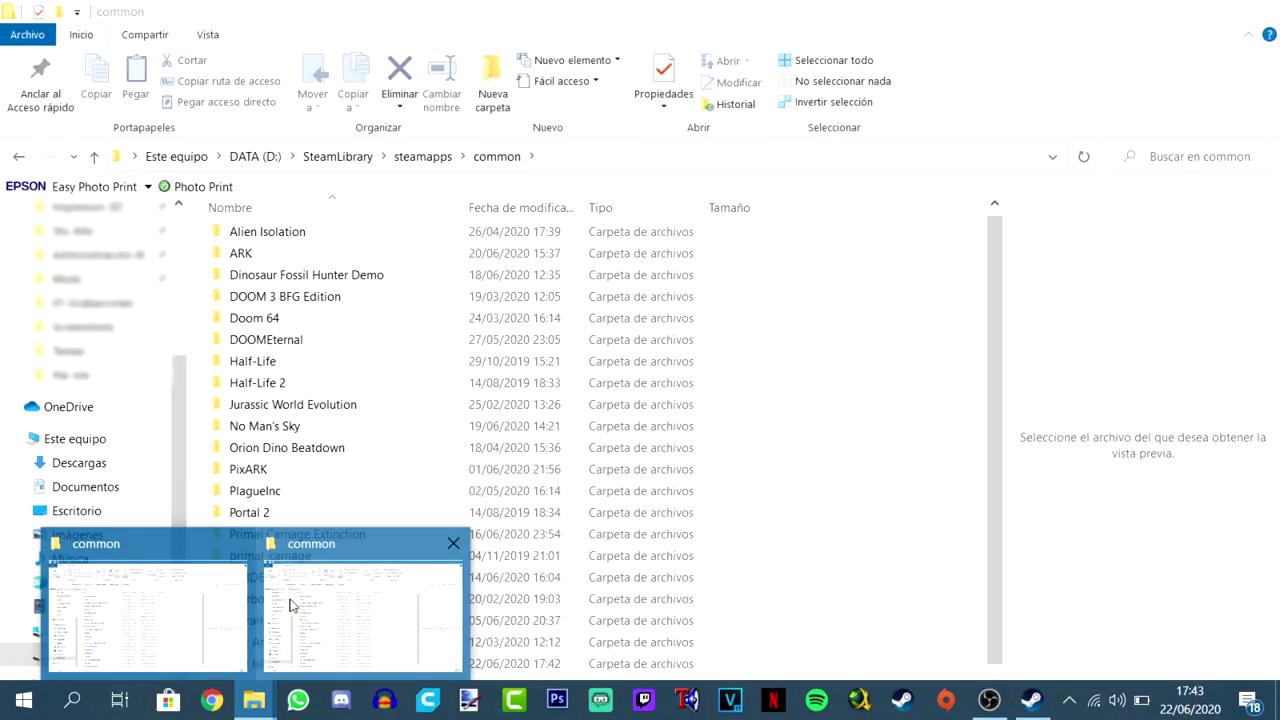
left_click(234, 542)
left_click(265, 565)
scroll(280, 560, "down", 1)
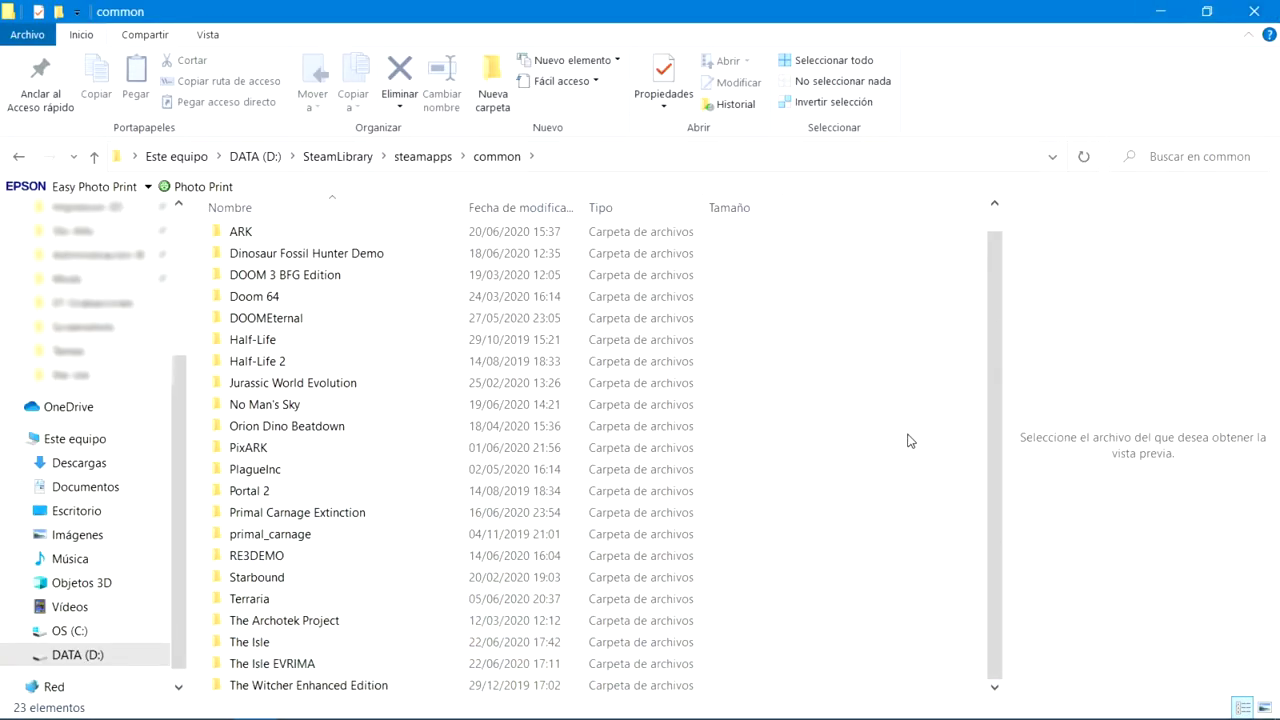
Step: Return to Steam to check the finished download, and switch back to the common folder in File Explorer
left_click(1178, 9)
left_click(637, 680)
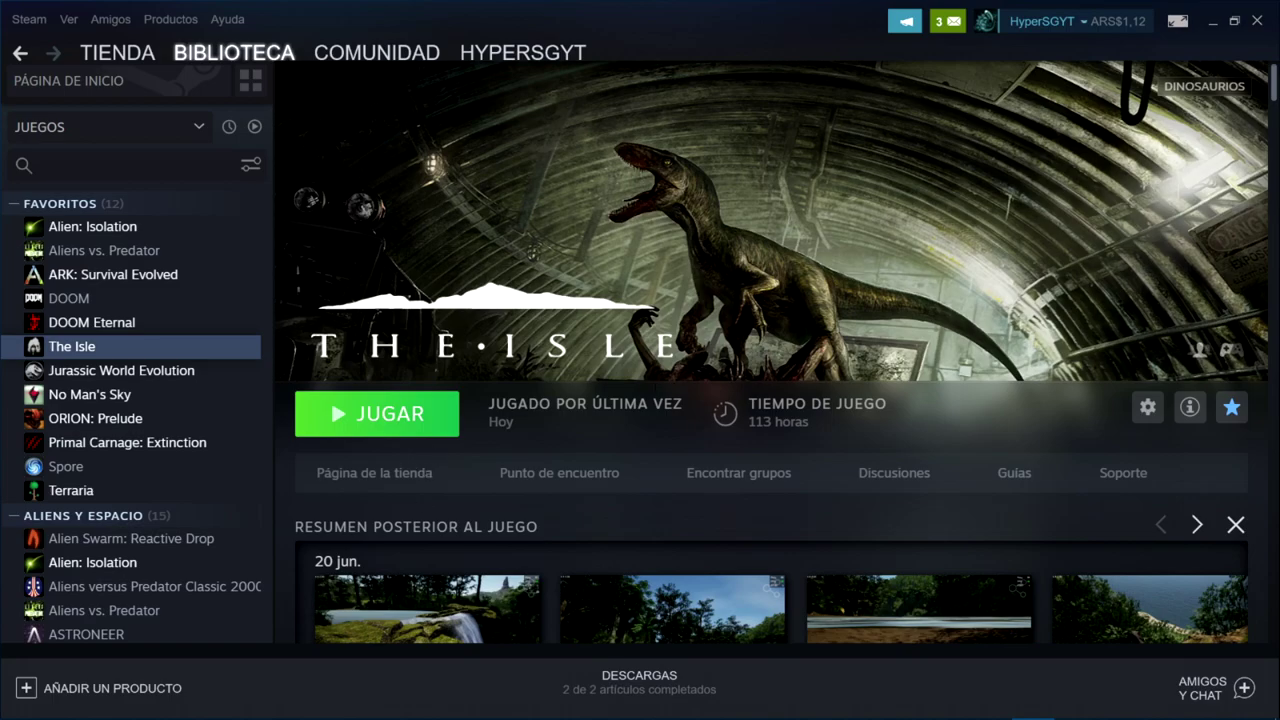
left_click(255, 713)
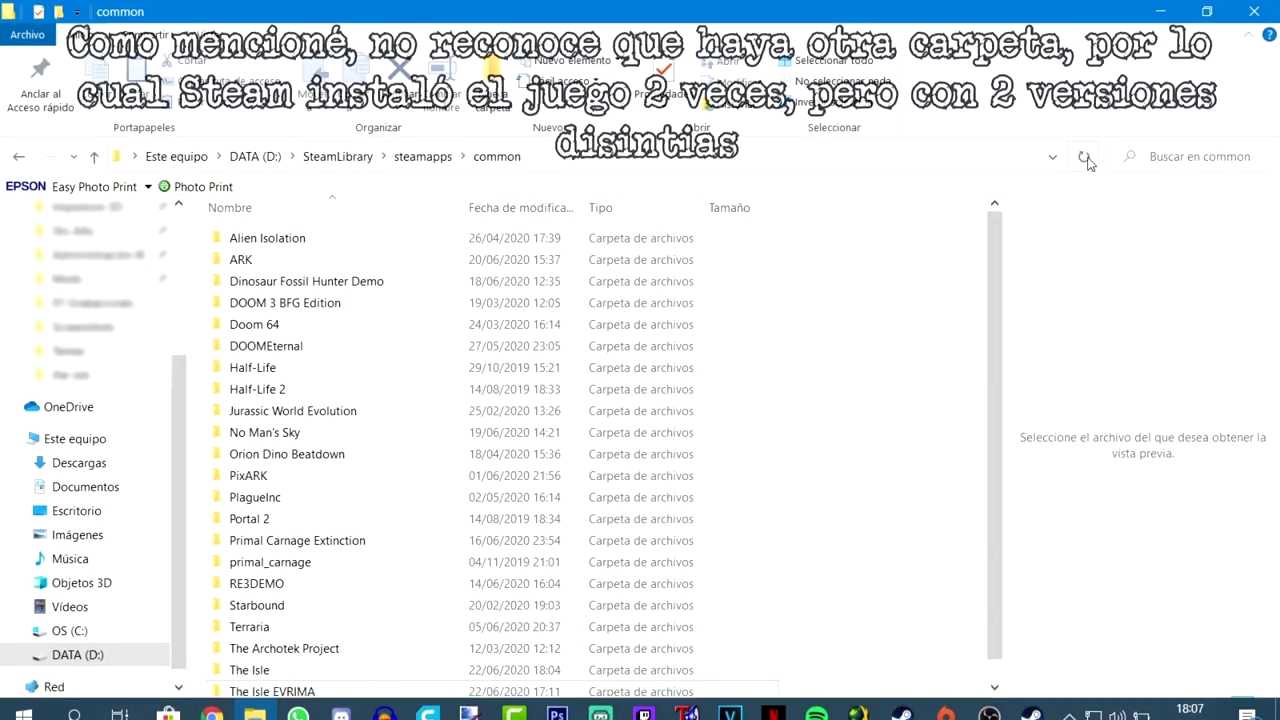
Step: Compare the details of the The Isle and The Isle EVRIMA folders in the common folder
scroll(993, 318, "down", 1)
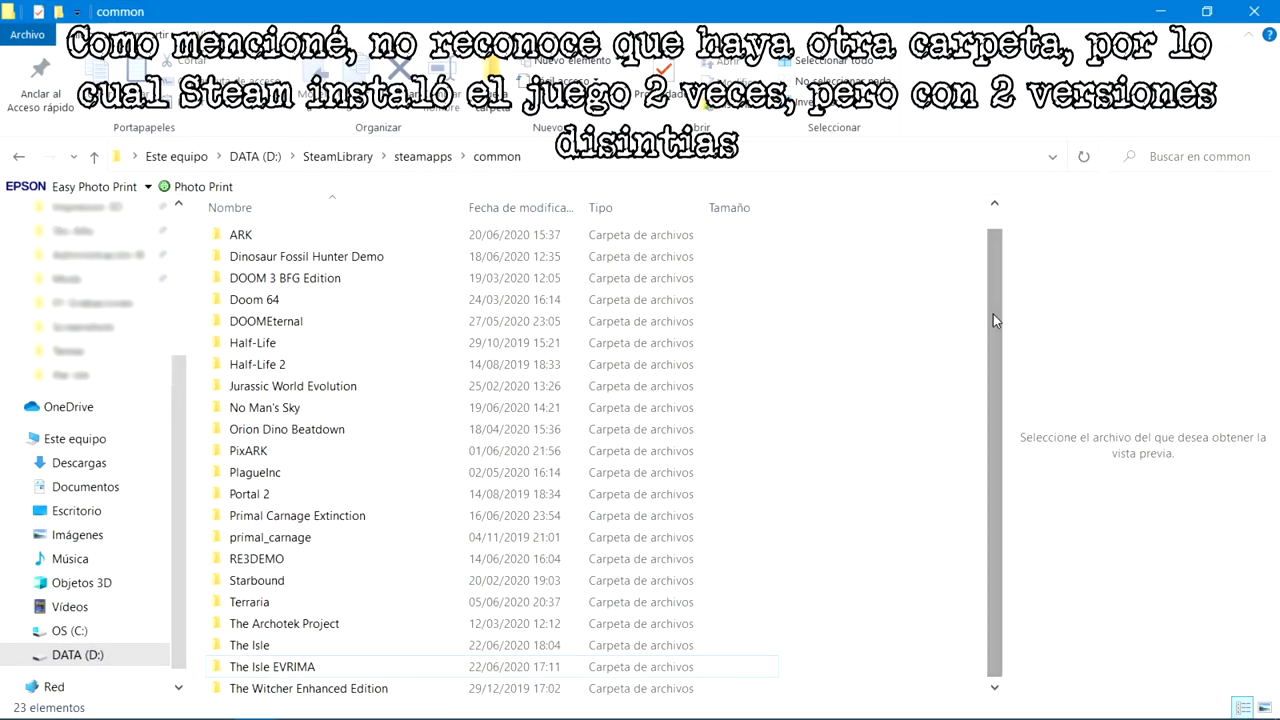
left_click_drag(995, 320, 995, 324)
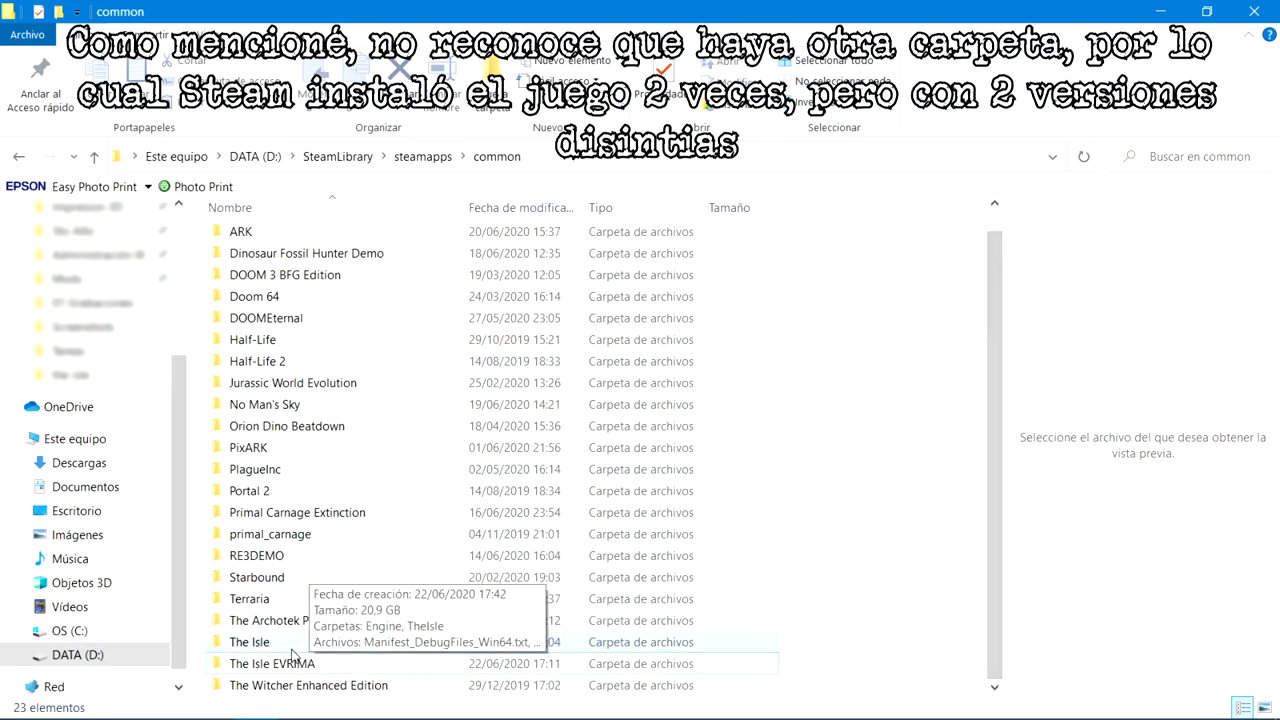
left_click(377, 645)
left_click(290, 663)
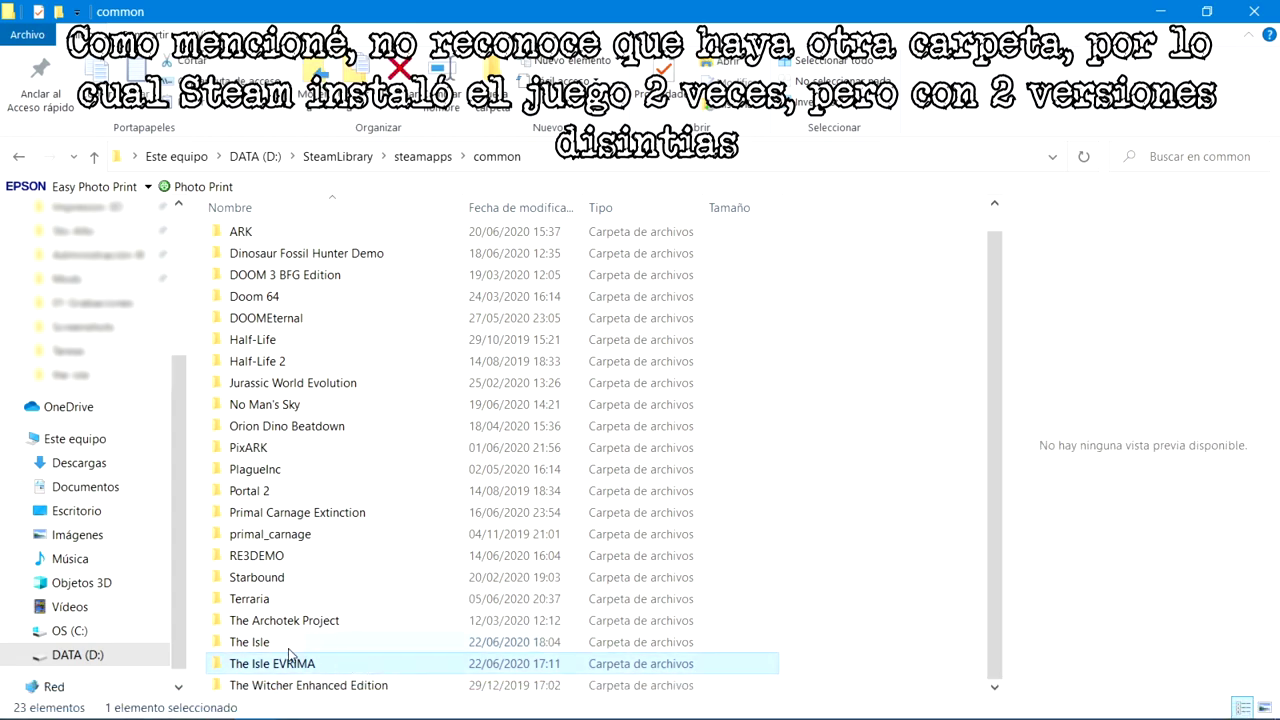
left_click(343, 643)
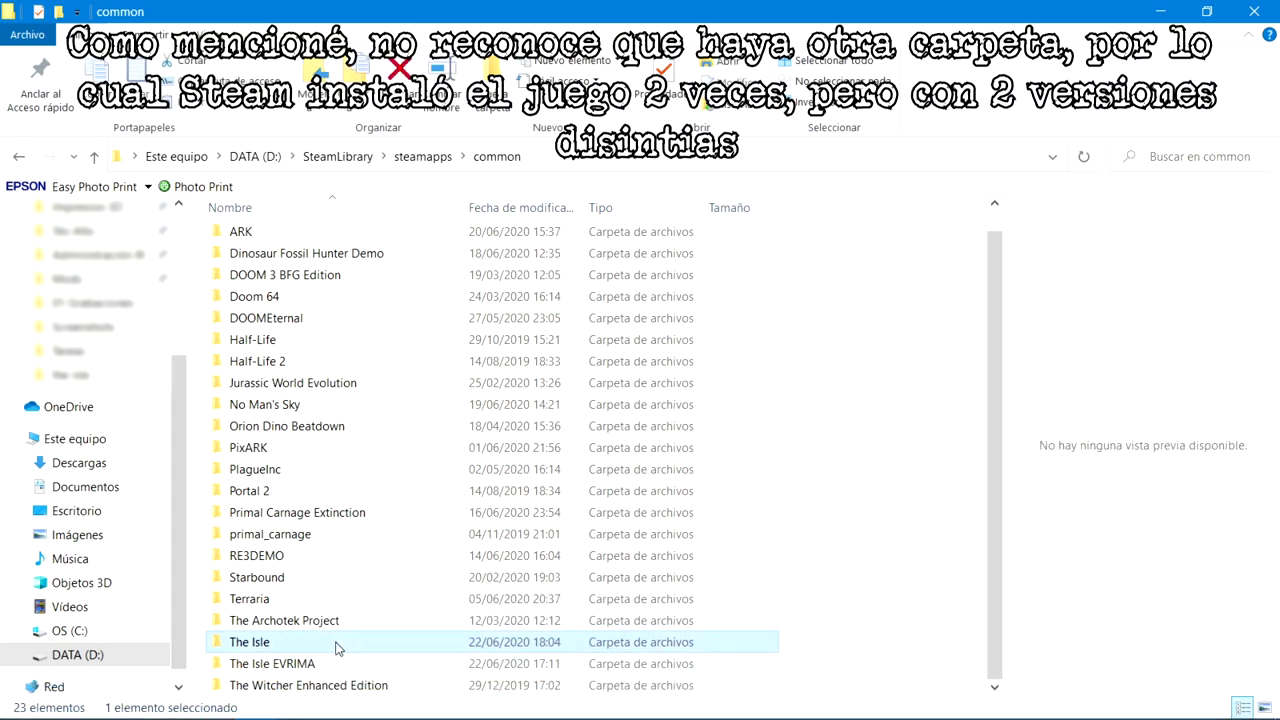
mouse_move(296, 646)
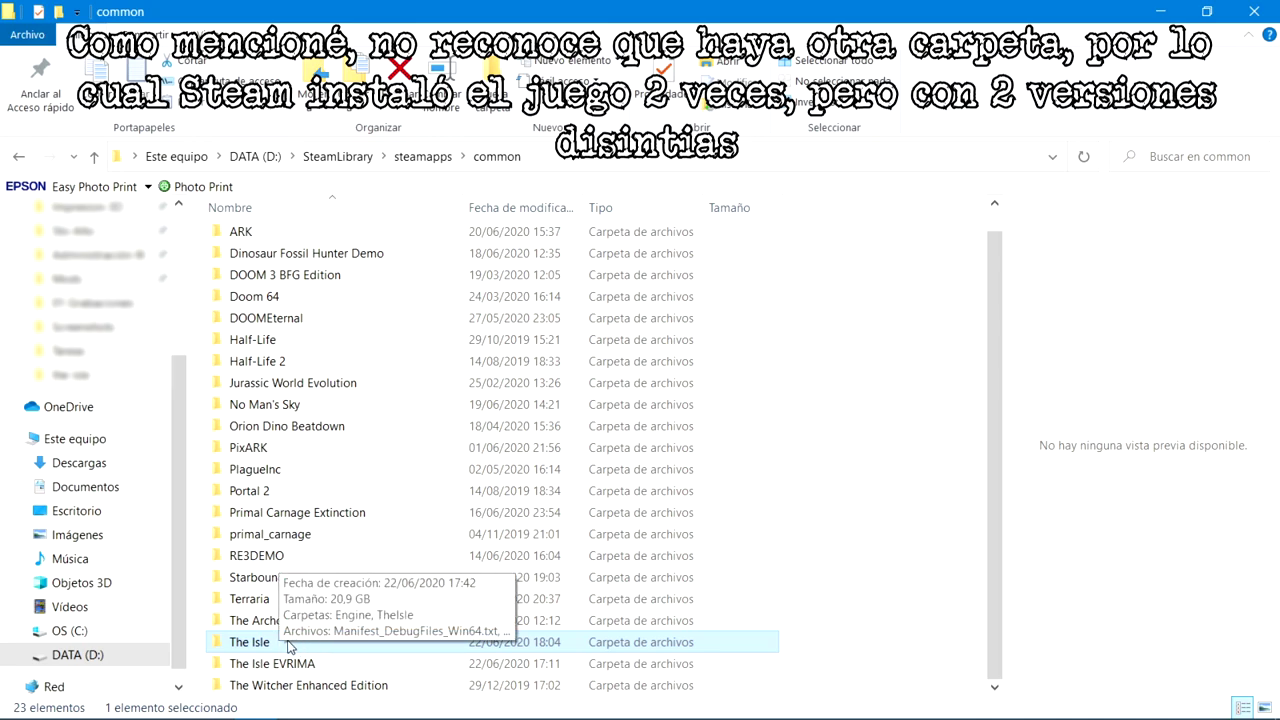
left_click(313, 665)
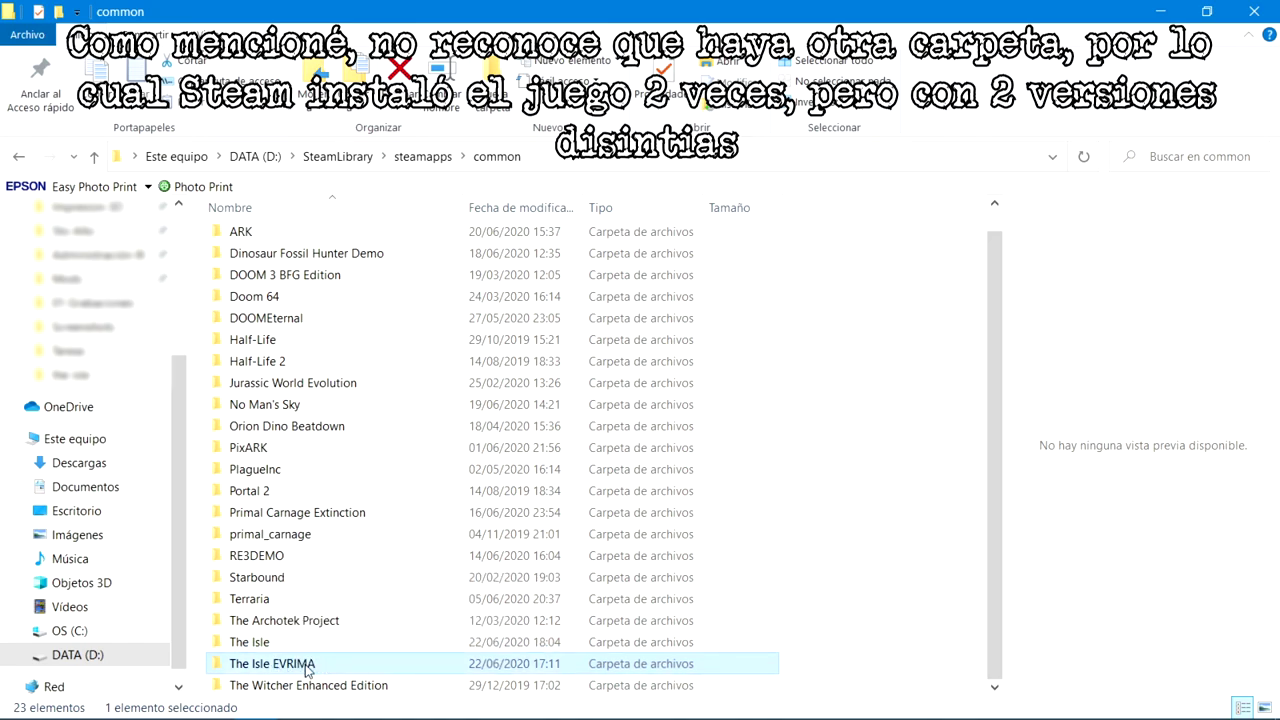
mouse_move(362, 658)
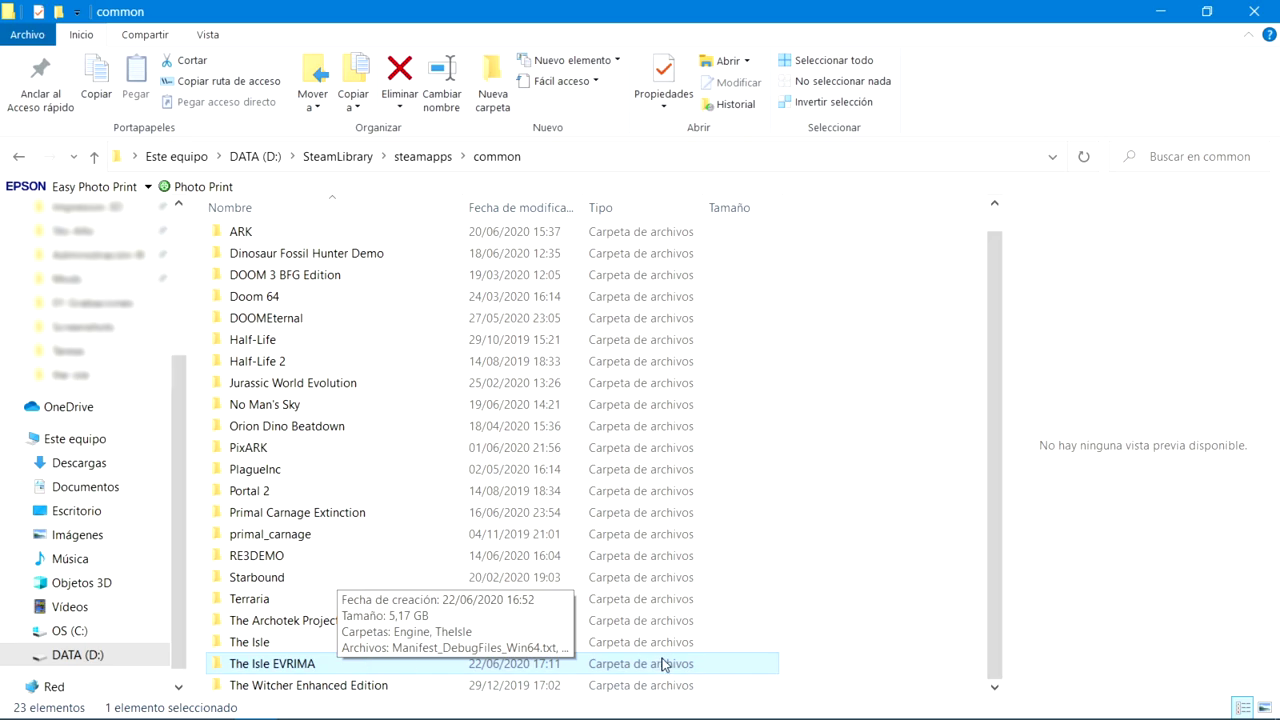
left_click(866, 600)
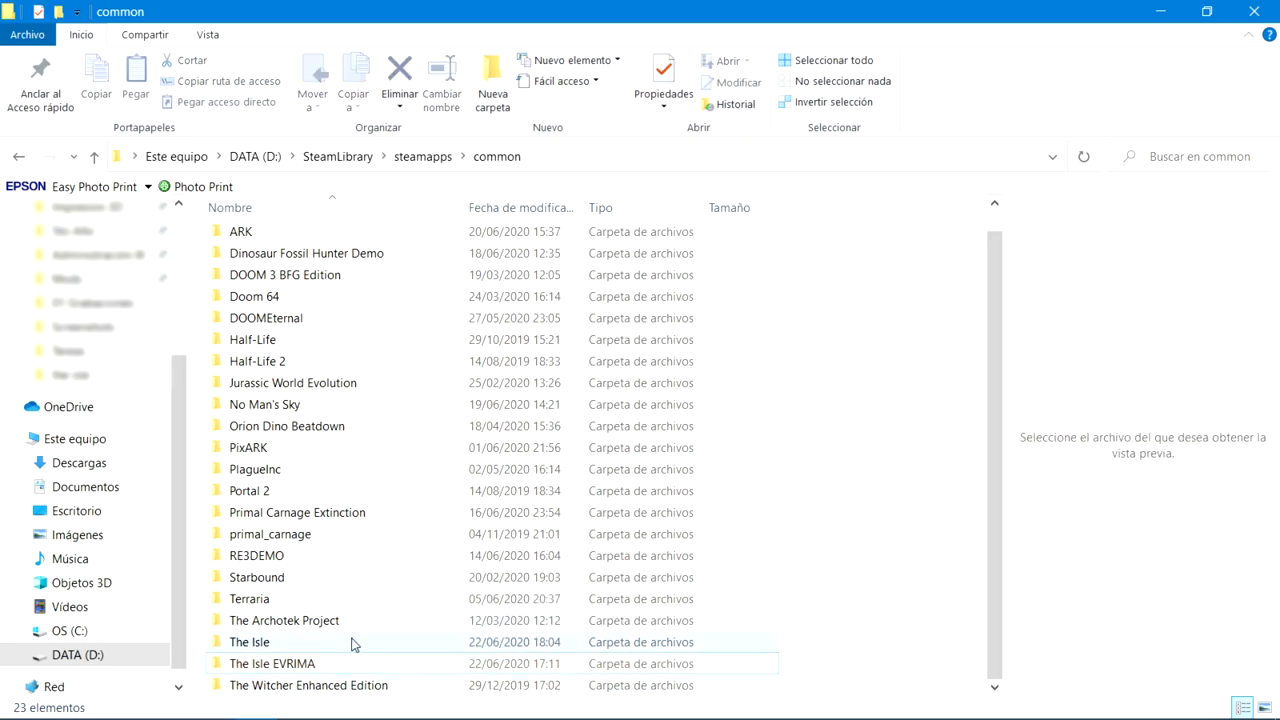
Step: Rename the The Isle folder as The Isle Legacy
right_click(268, 648)
left_click(330, 595)
left_click(297, 641)
type("Legacy")
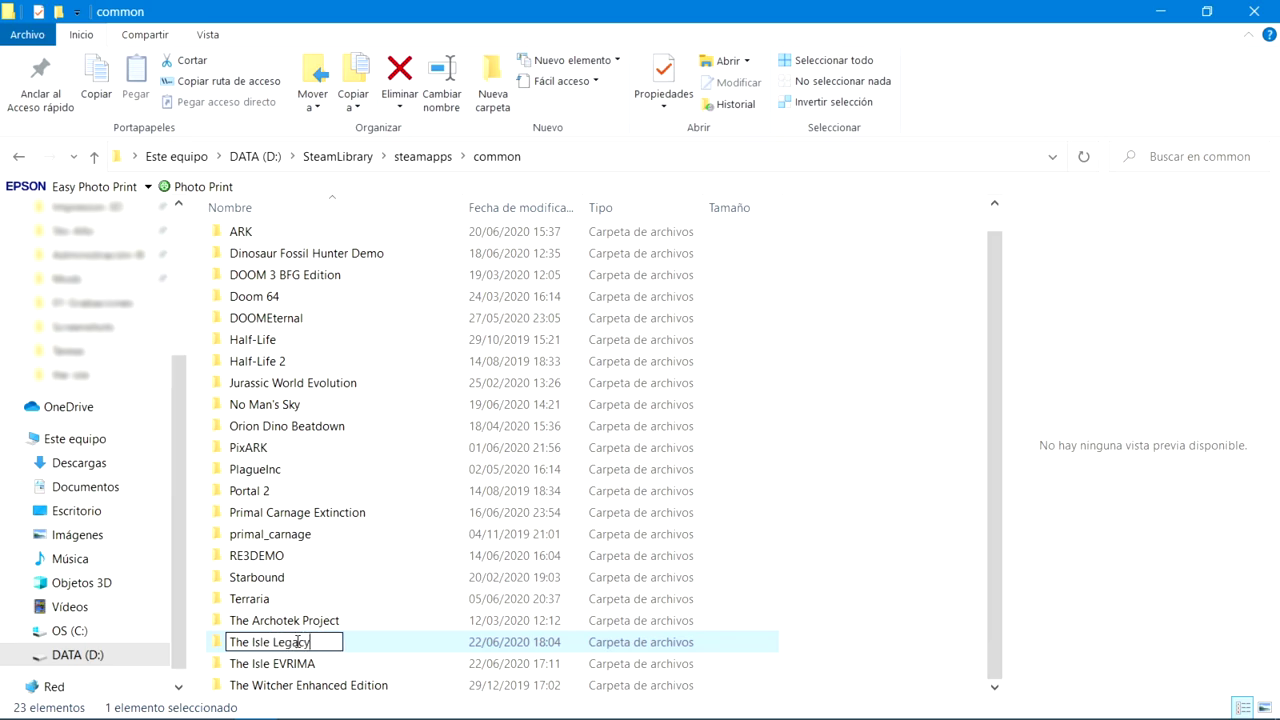
left_click(856, 570)
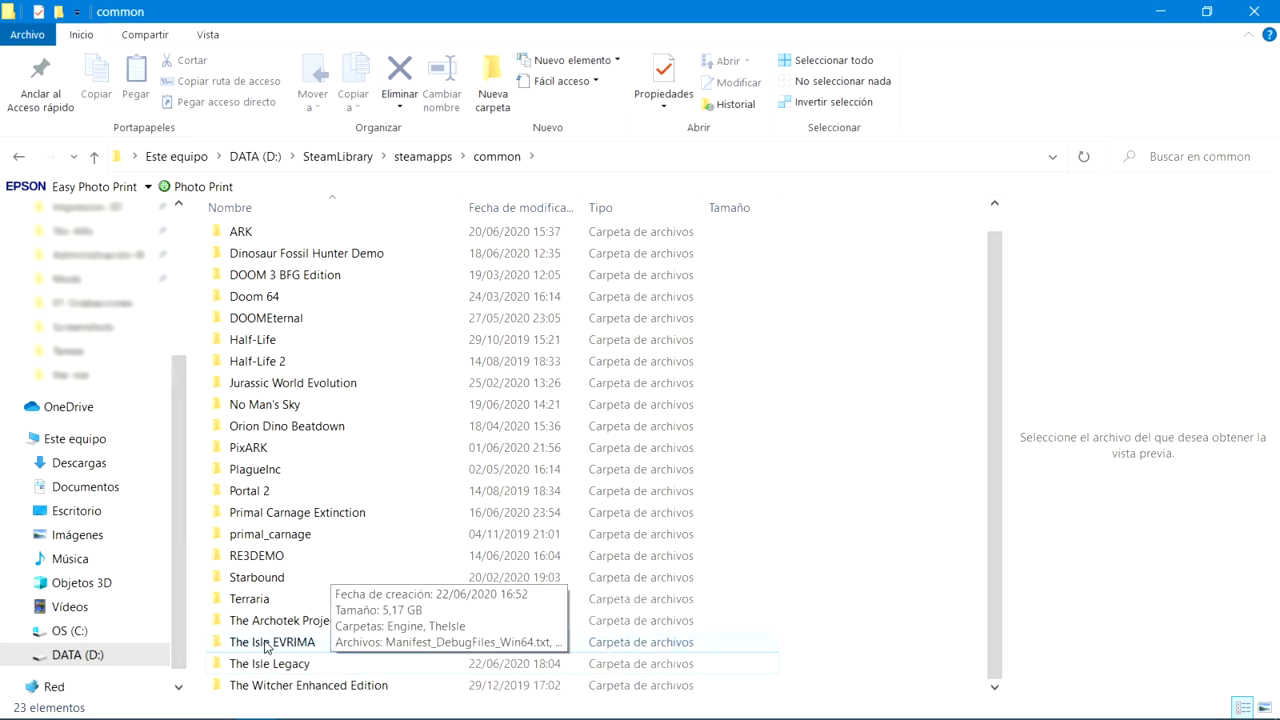
Step: Rename the The Isle EVRIMA folder as The Isle, removing the EVRIMA suffix
left_click(351, 643)
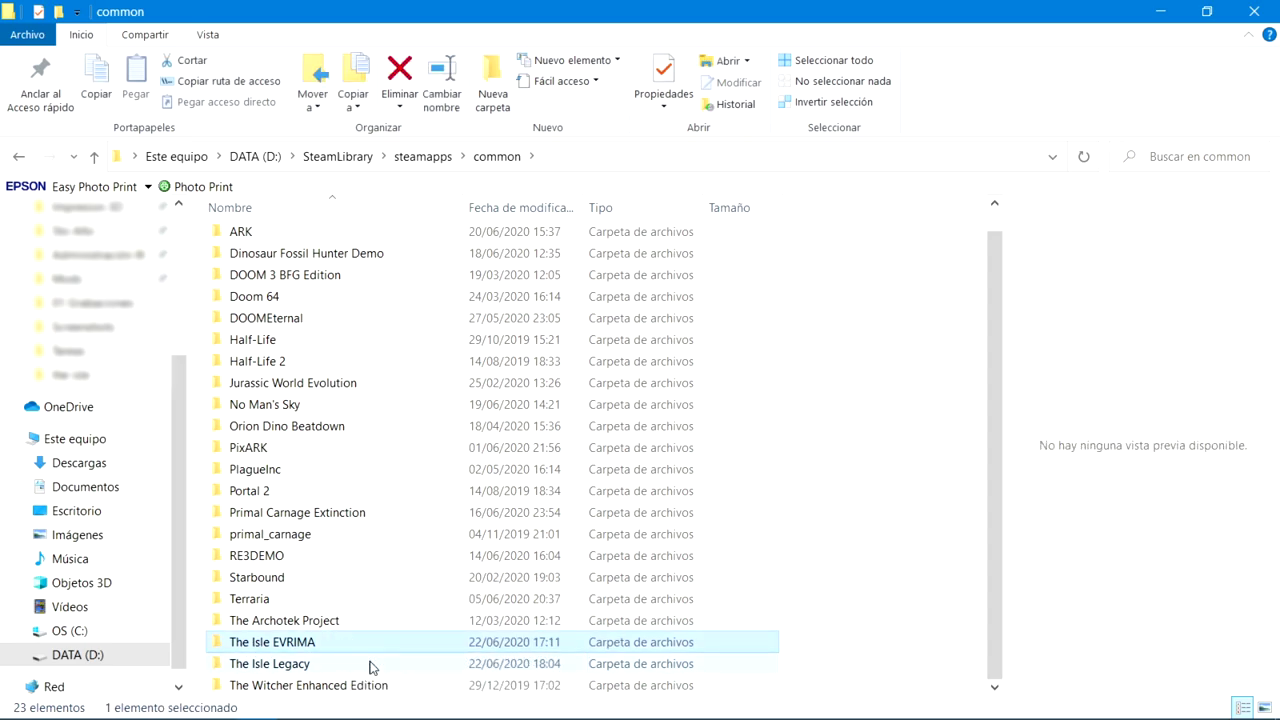
right_click(323, 648)
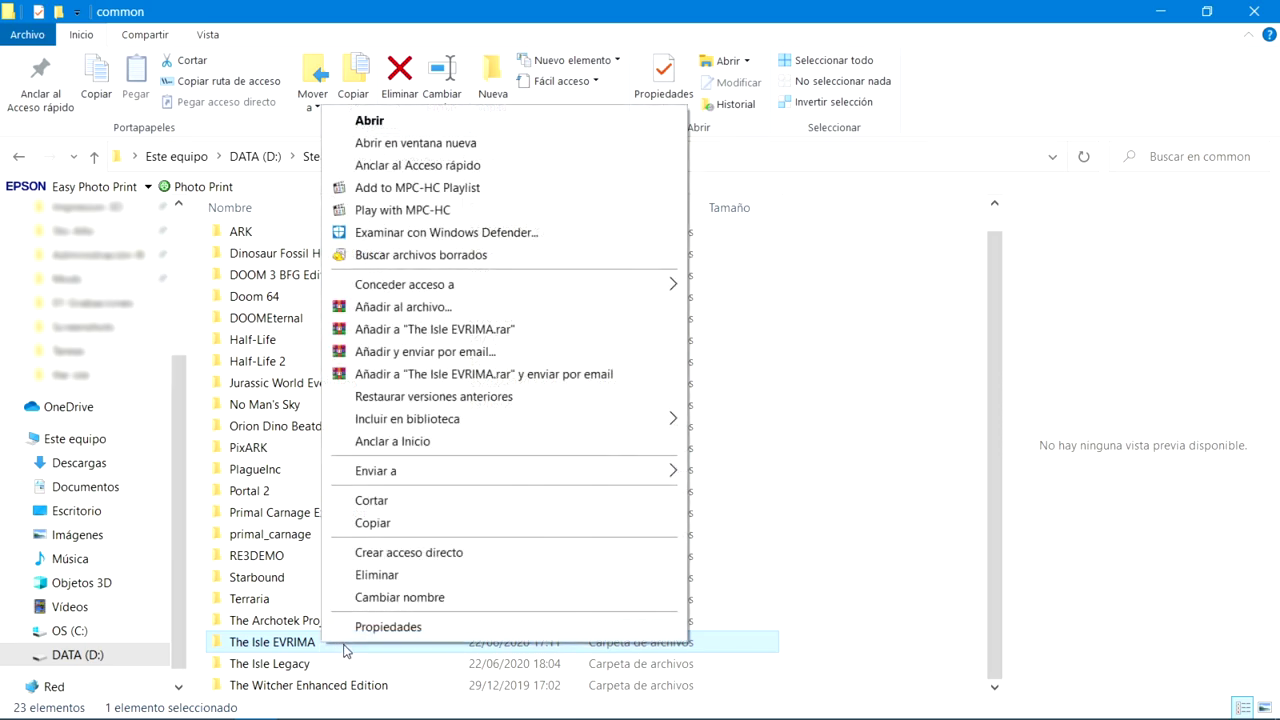
left_click(415, 603)
key("End")
key("ctrl+shift+Left")
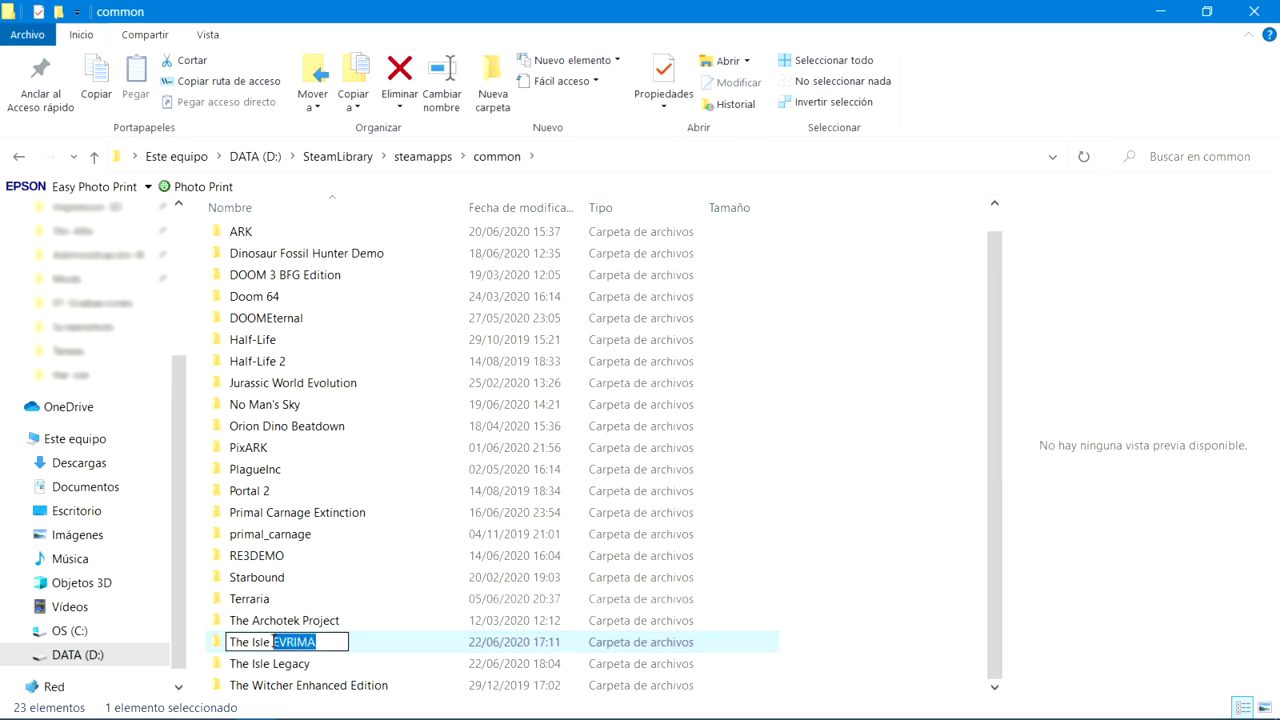
key("BackSpace")
key("BackSpace")
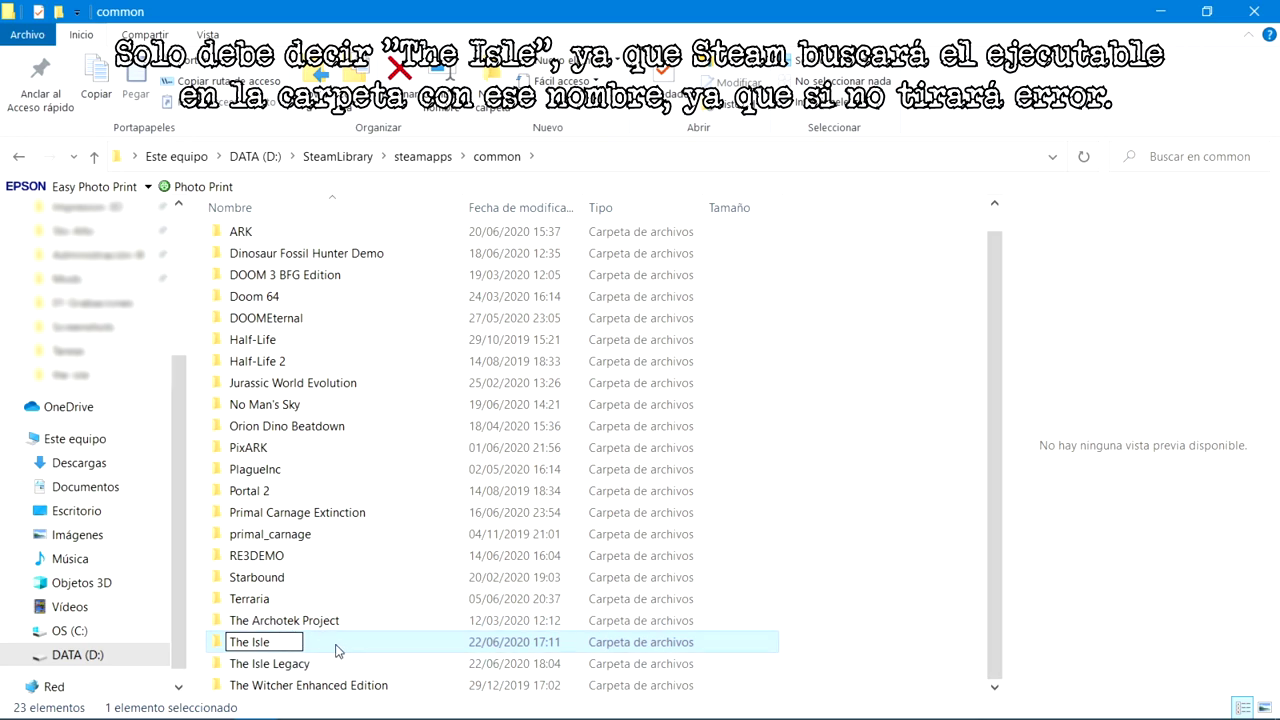
left_click(705, 657)
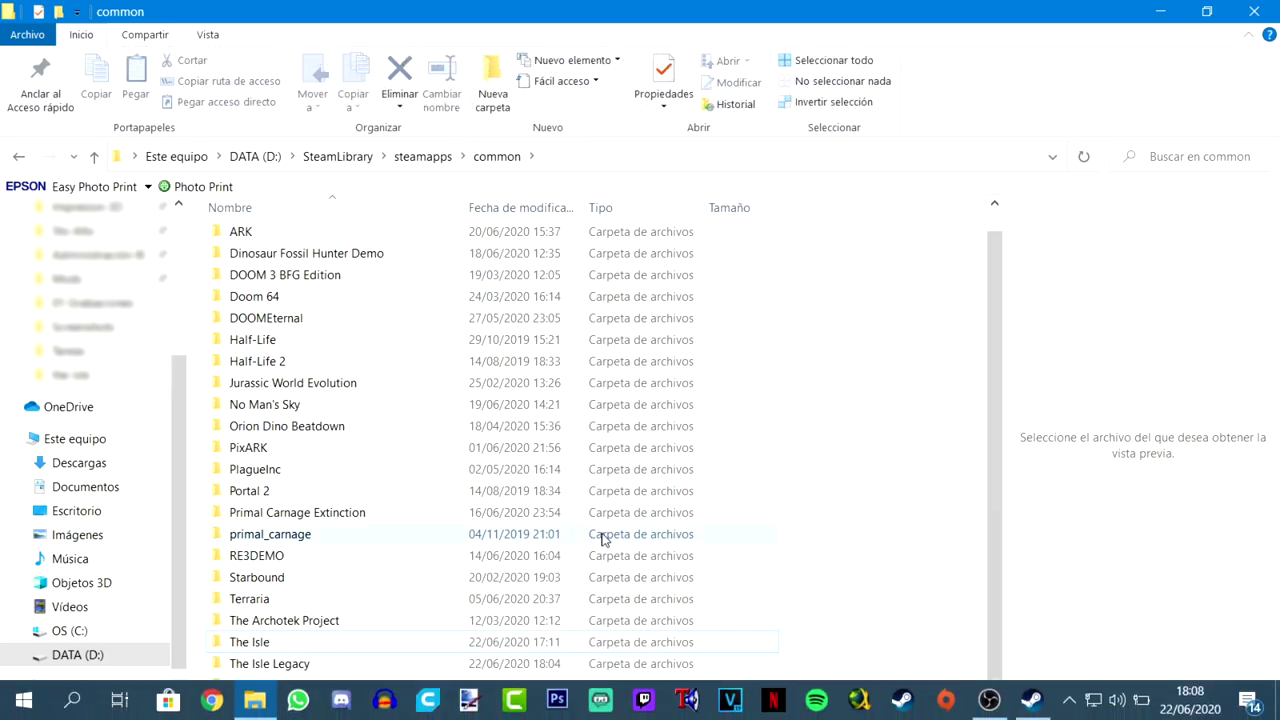
Step: Switch to Steam and set The Isle's beta participation to "evrima - EVRIMA Public Branch" in the game's properties
left_click(1038, 706)
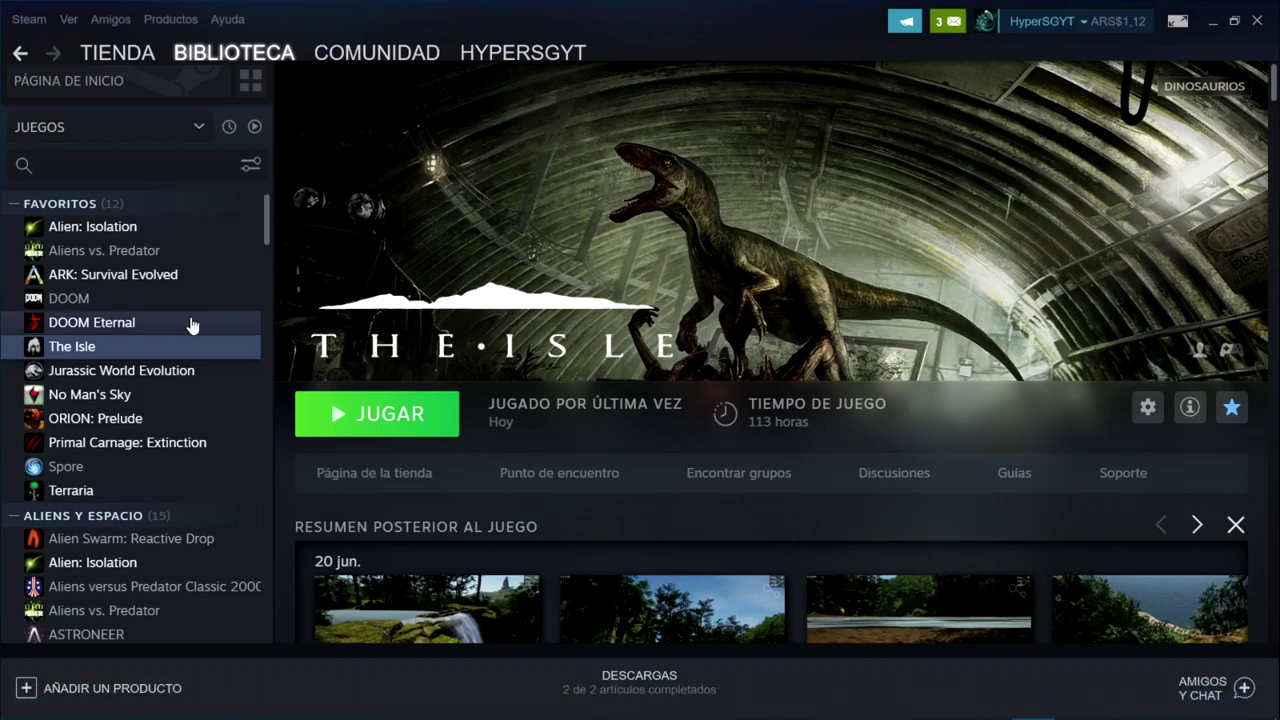
right_click(137, 345)
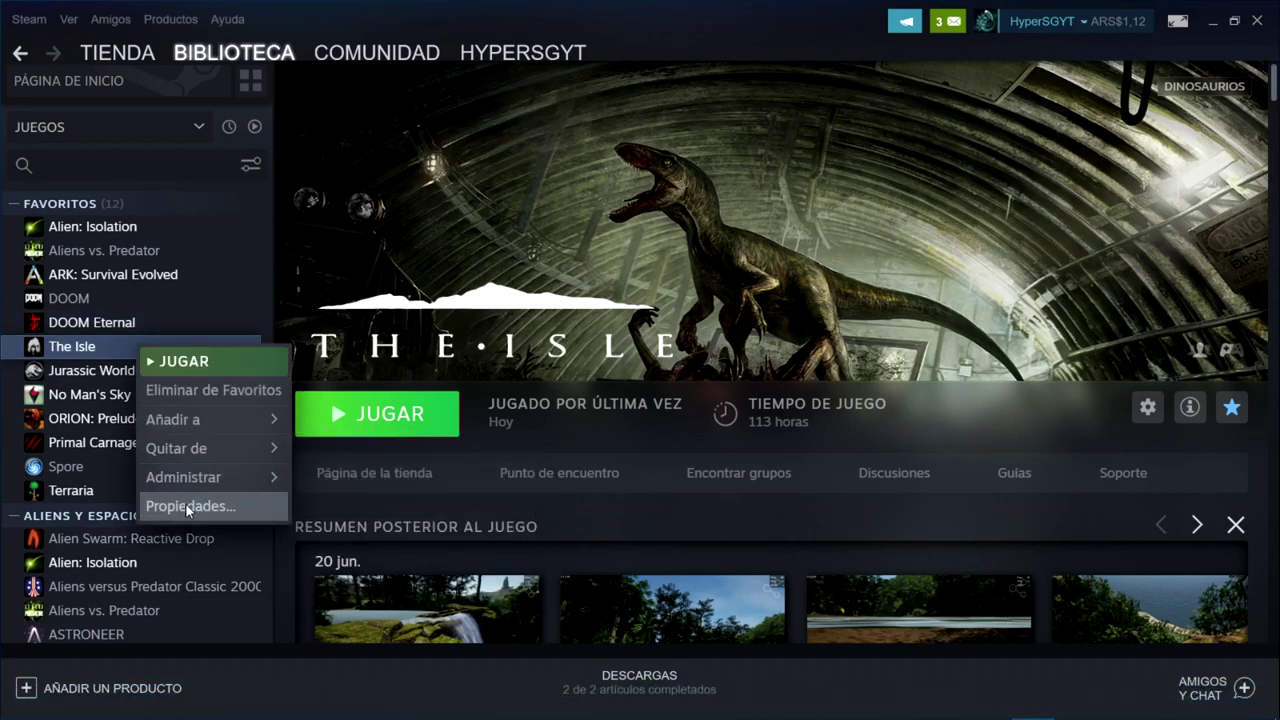
left_click(185, 505)
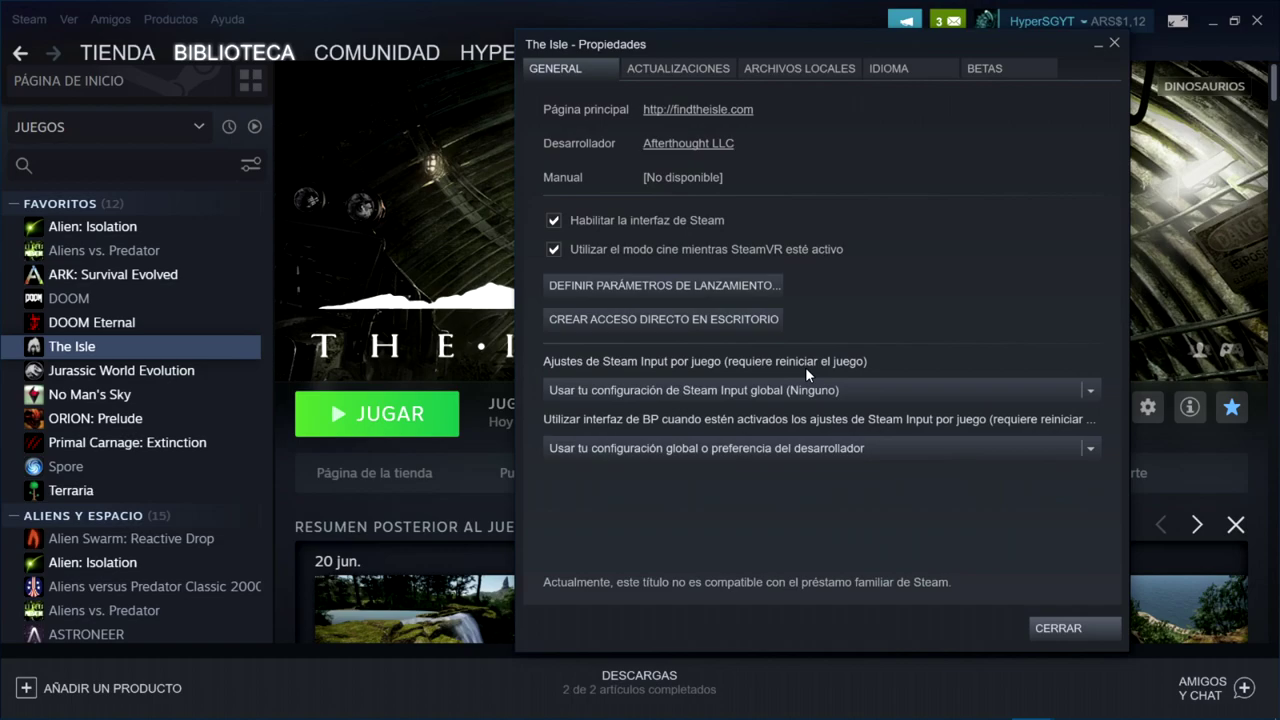
left_click(889, 72)
left_click(992, 75)
left_click_drag(900, 45, 761, 28)
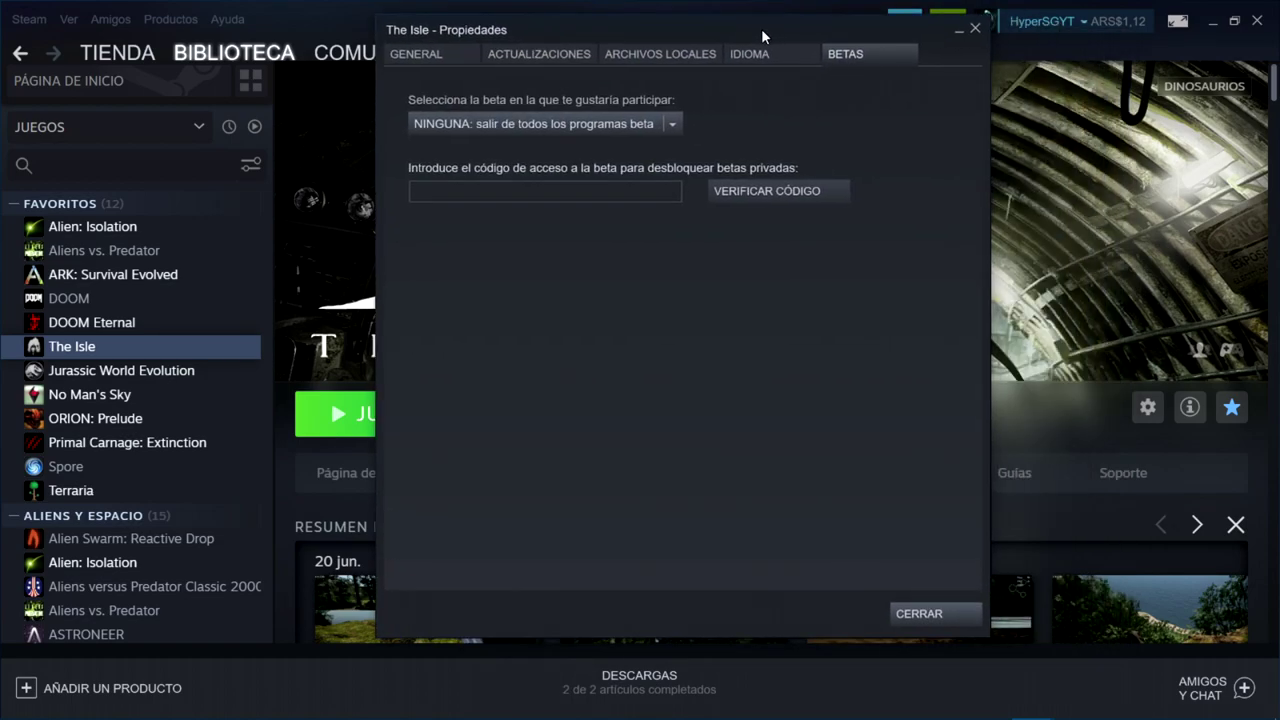
left_click(673, 124)
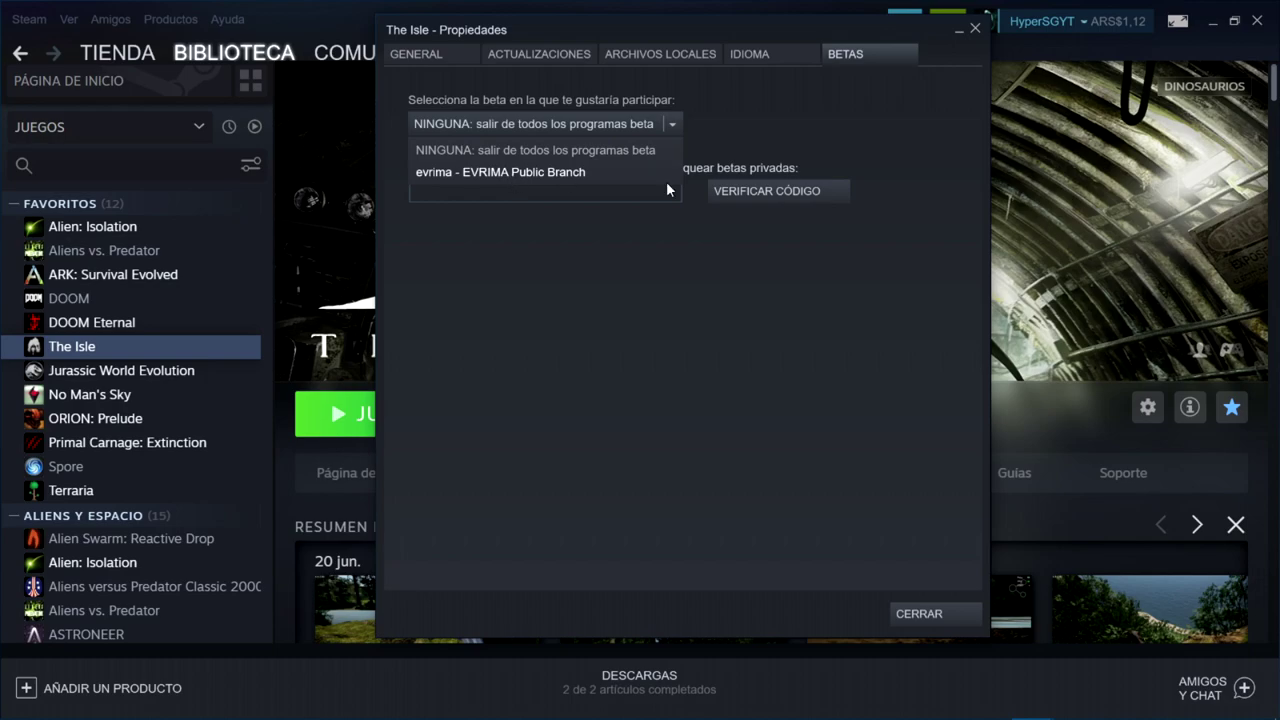
left_click(616, 52)
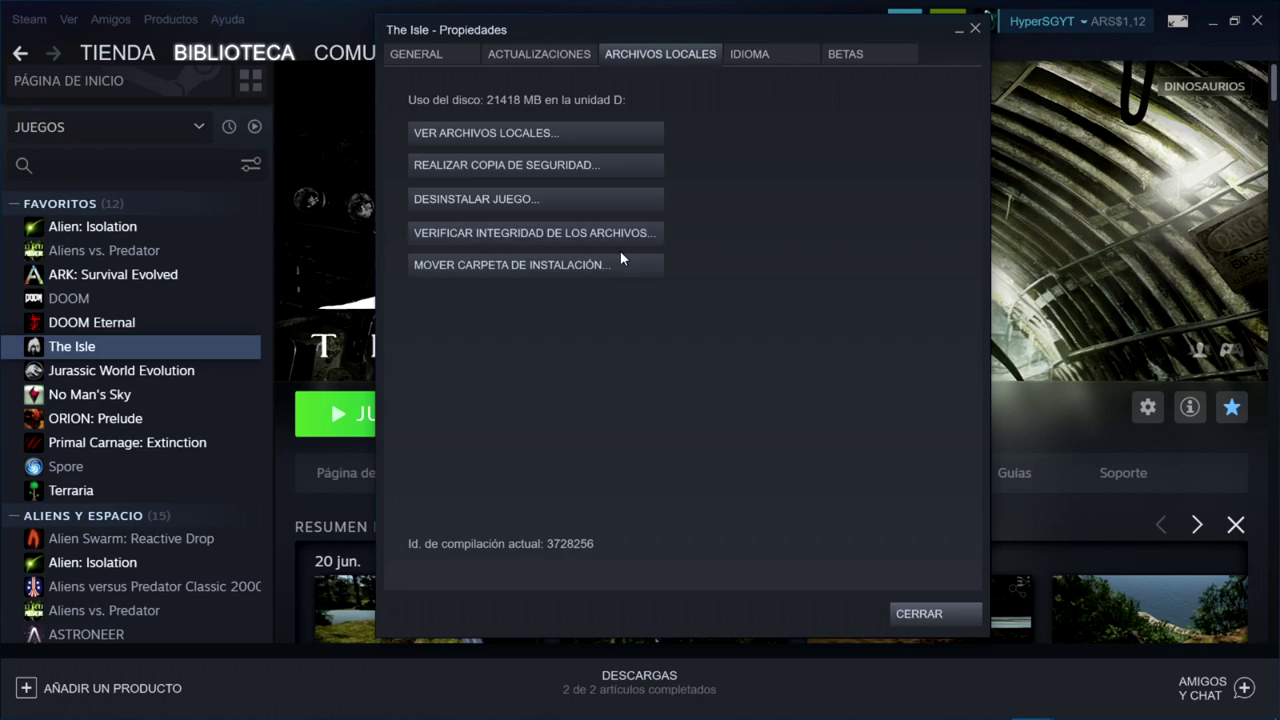
left_click(871, 58)
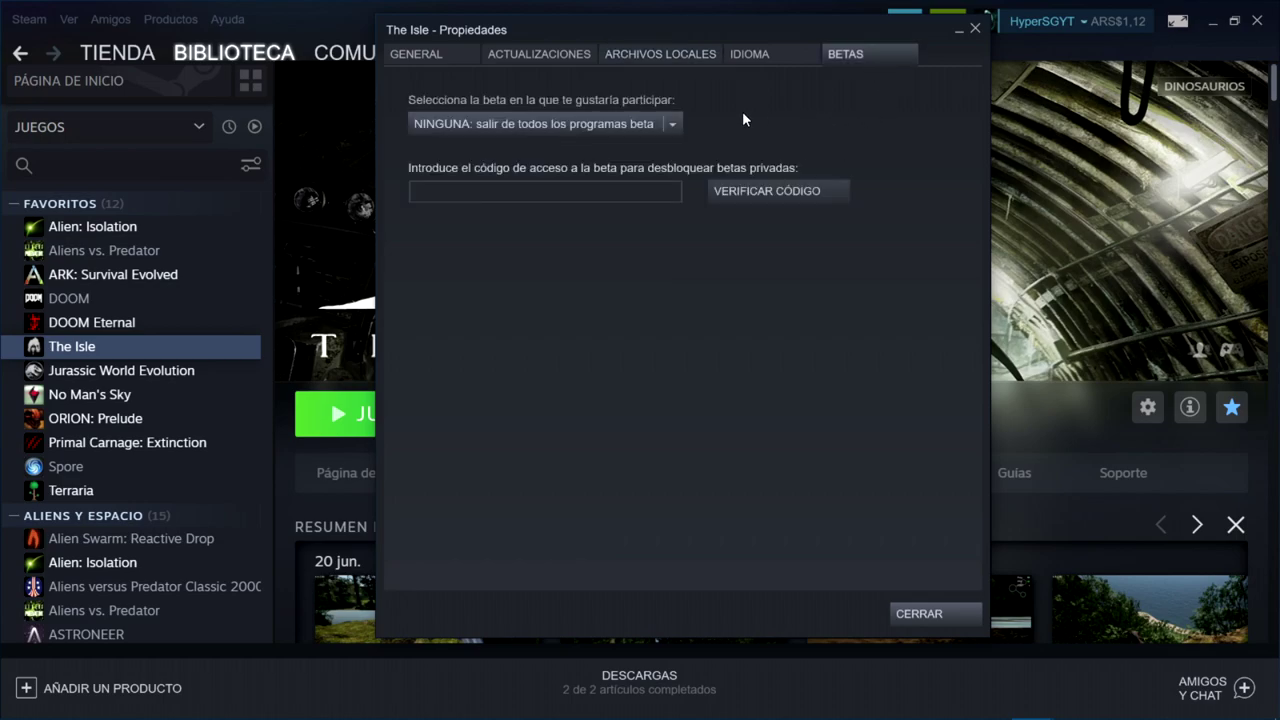
left_click(673, 124)
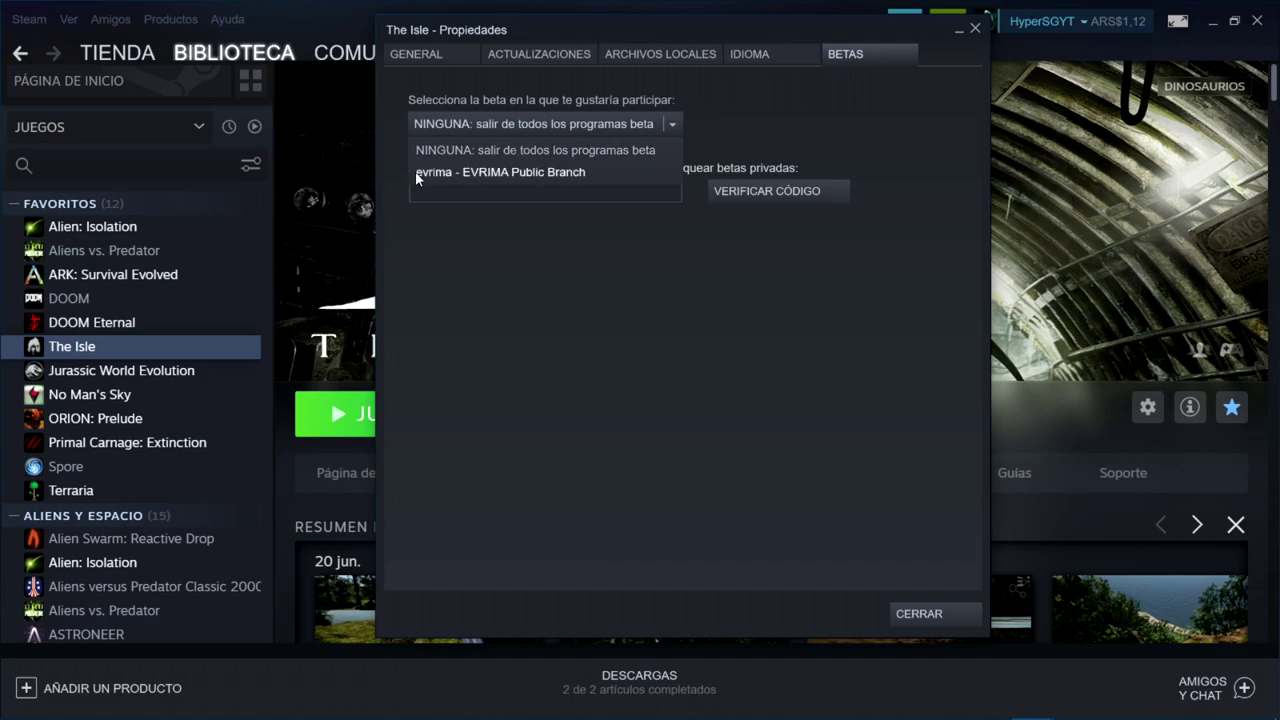
left_click(488, 177)
Step: Verify the integrity of The Isle's local files, close the validation result and show Steam's download list
left_click(661, 53)
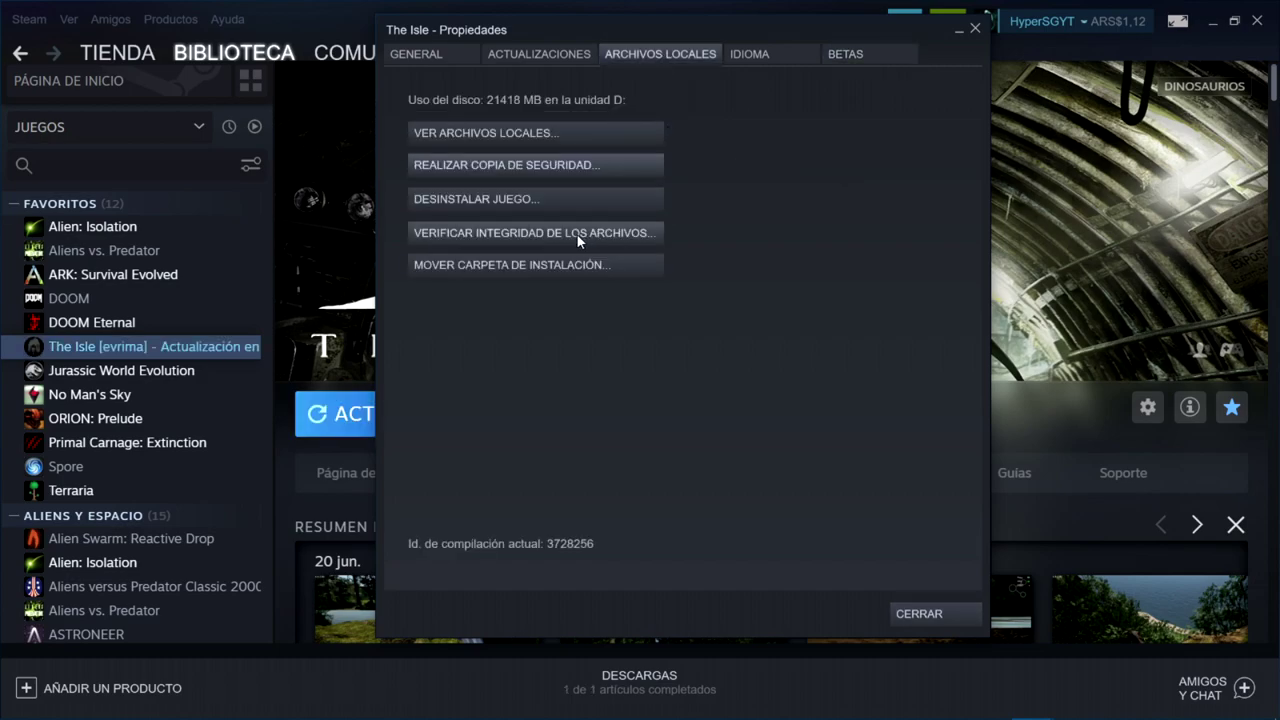
left_click(574, 233)
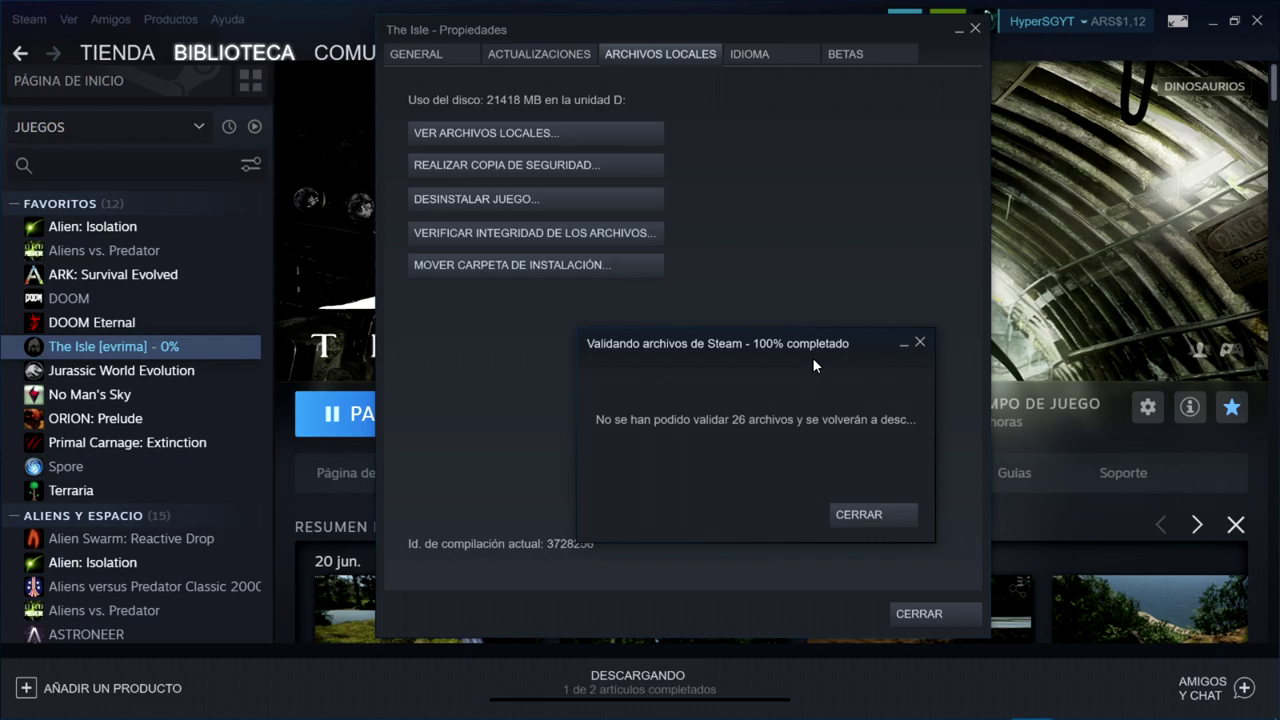
left_click(889, 514)
left_click(835, 676)
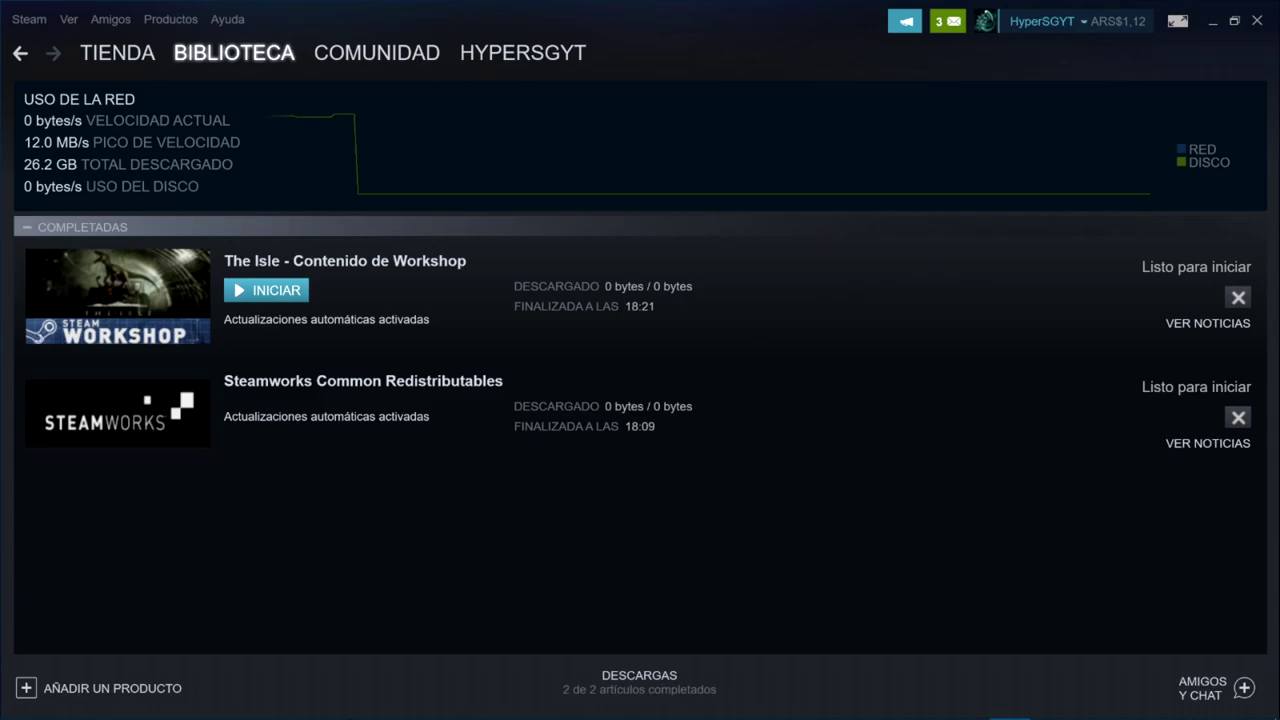
Step: Check the The Isle and The Isle Legacy folders in File Explorer, and return to The Isle's library page in Steam
left_click(252, 712)
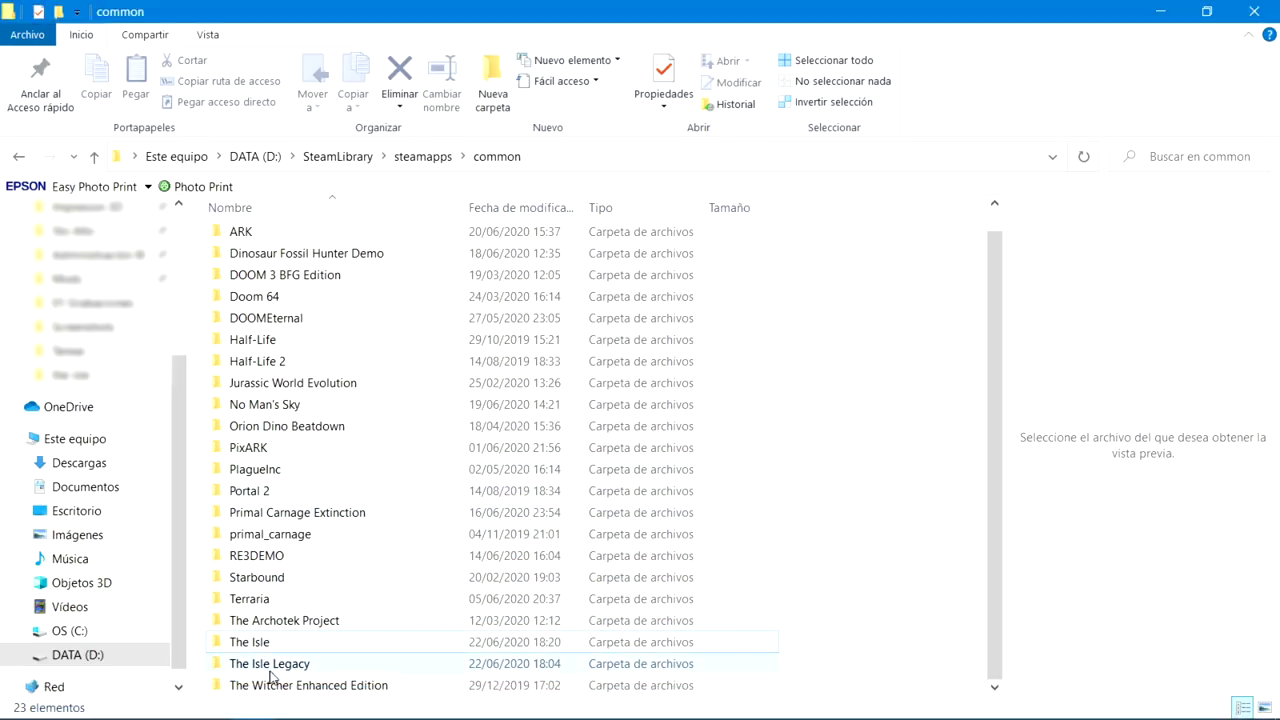
mouse_move(250, 646)
left_click(1160, 11)
left_click(234, 52)
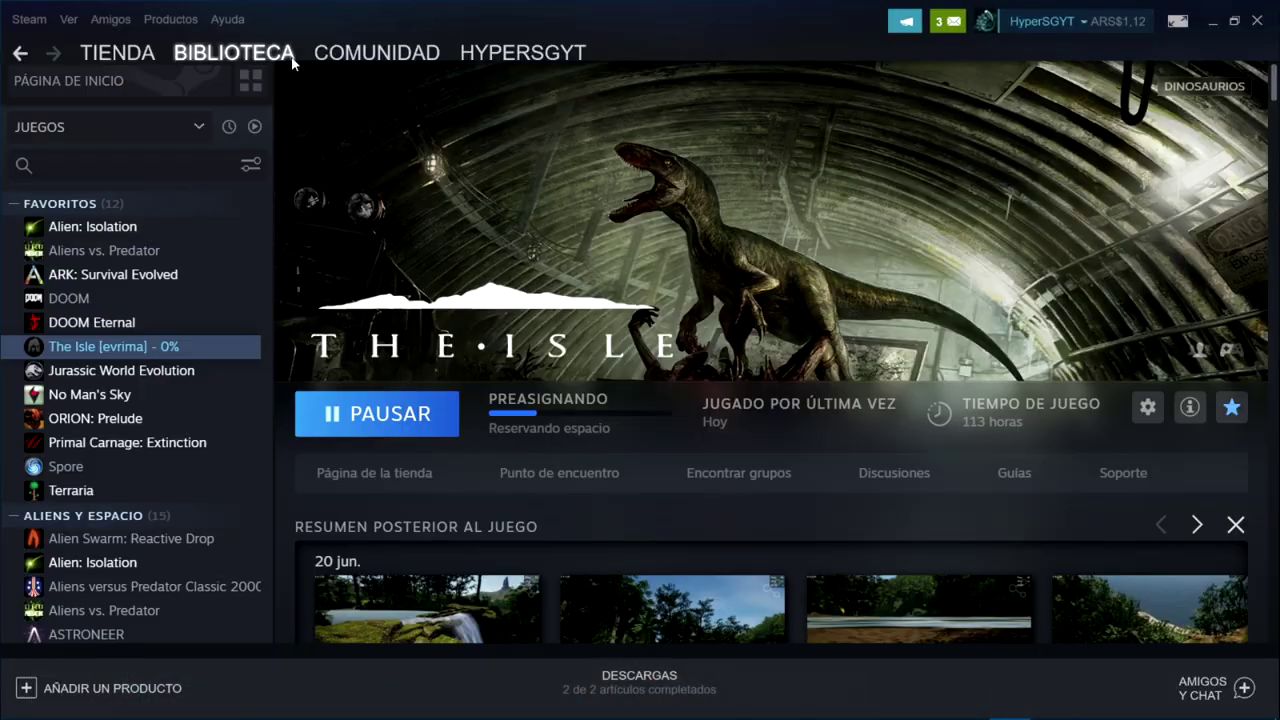
left_click(68, 80)
left_click(90, 346)
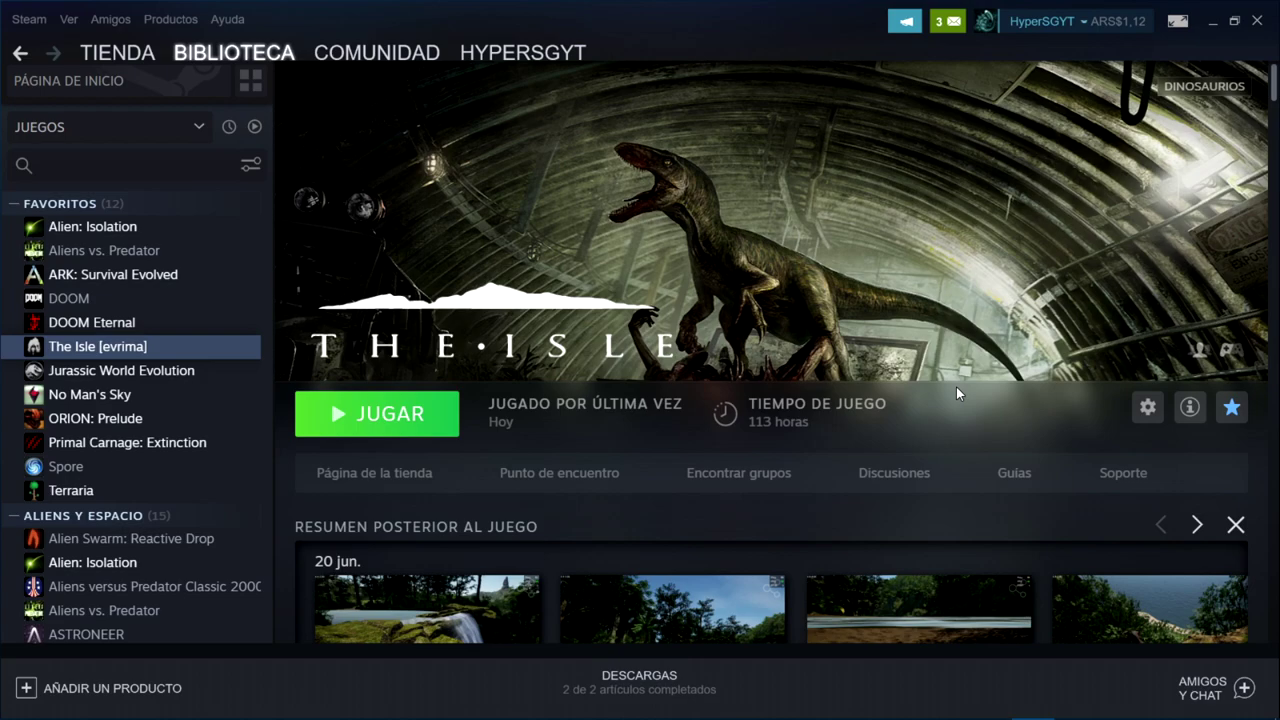
Step: Launch The Isle EVRIMA, acknowledge the welcome notice and open the in-game server list
left_click(370, 413)
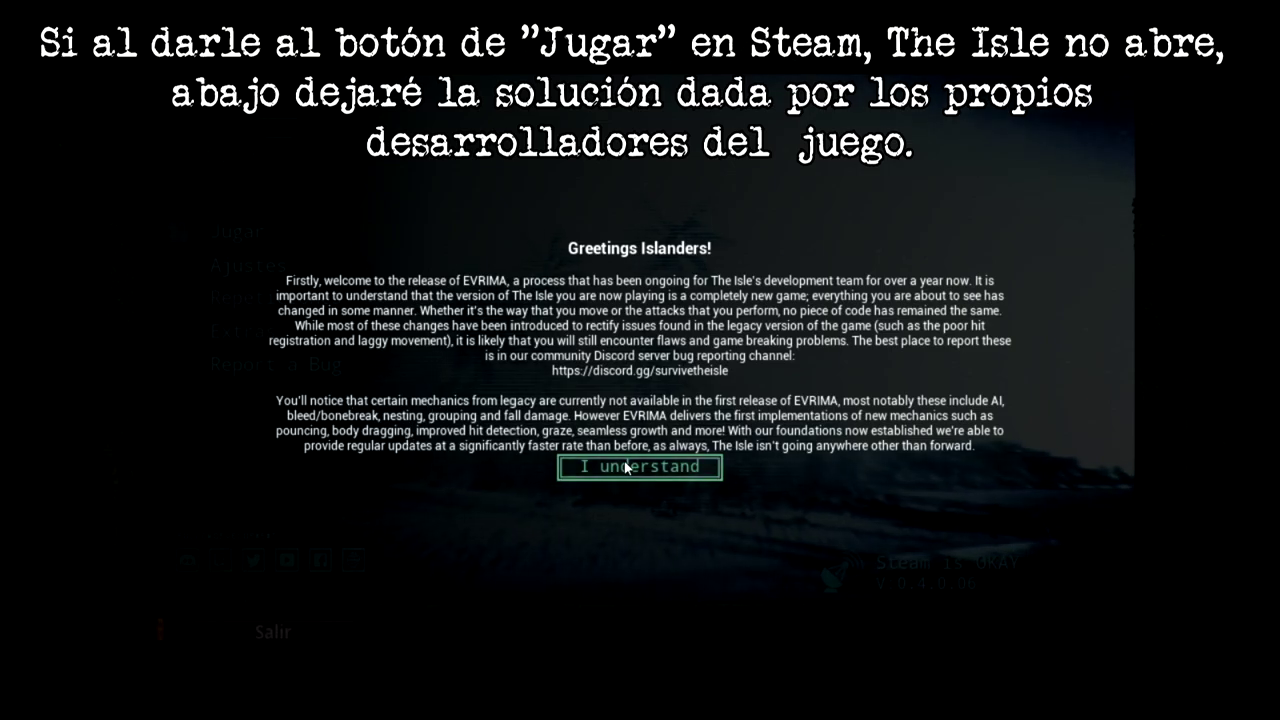
left_click(627, 467)
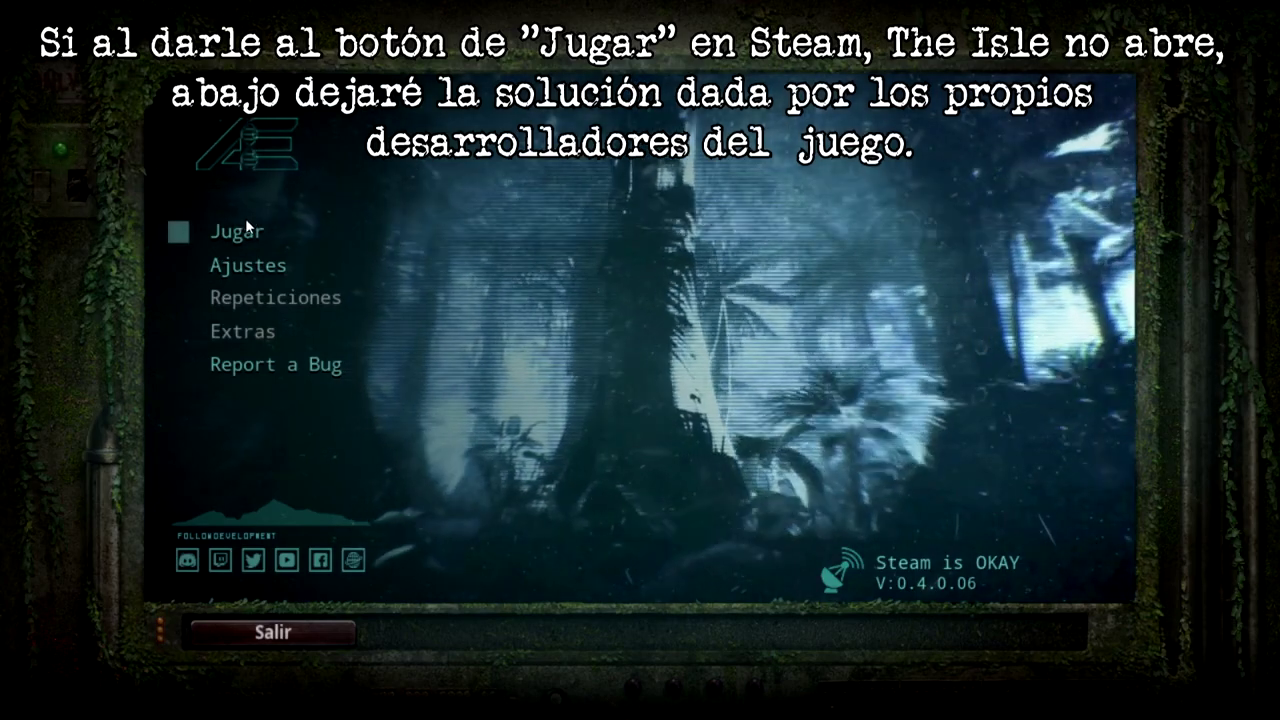
left_click(245, 229)
left_click(274, 412)
left_click(609, 386)
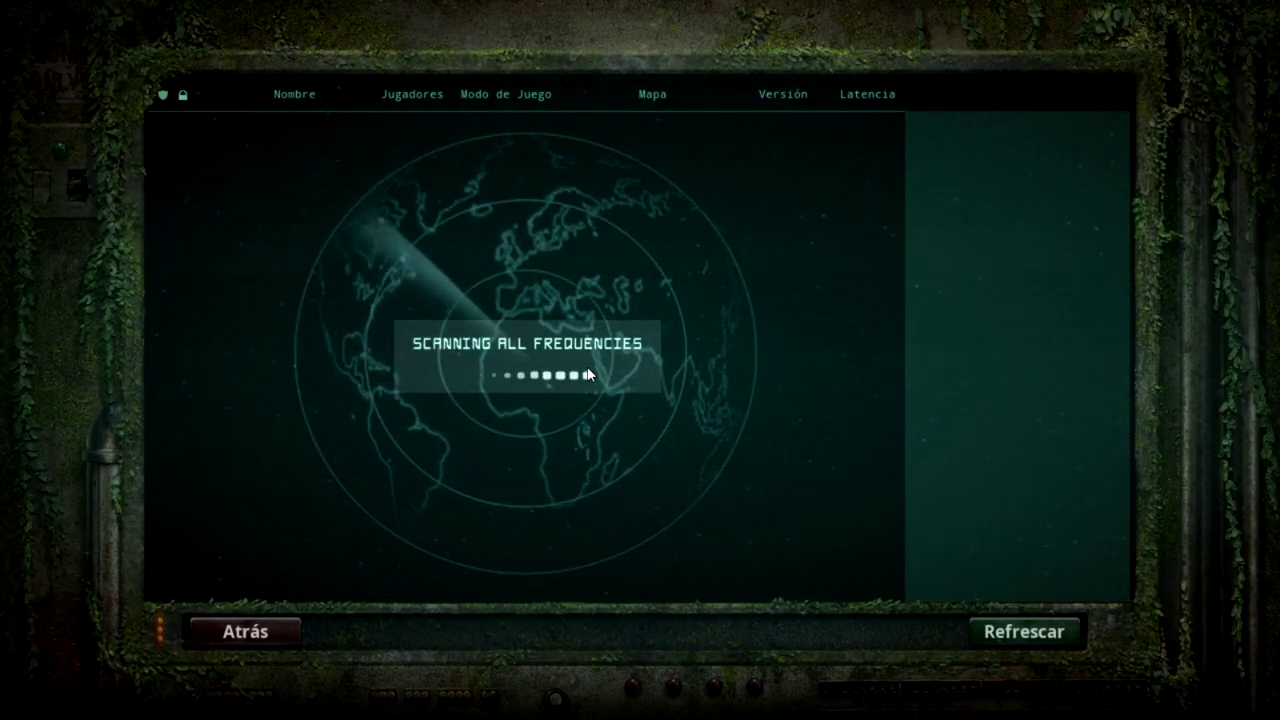
Step: Leave the game's server list and asset selection screen, and switch back to the common folder in File Explorer
left_click(262, 631)
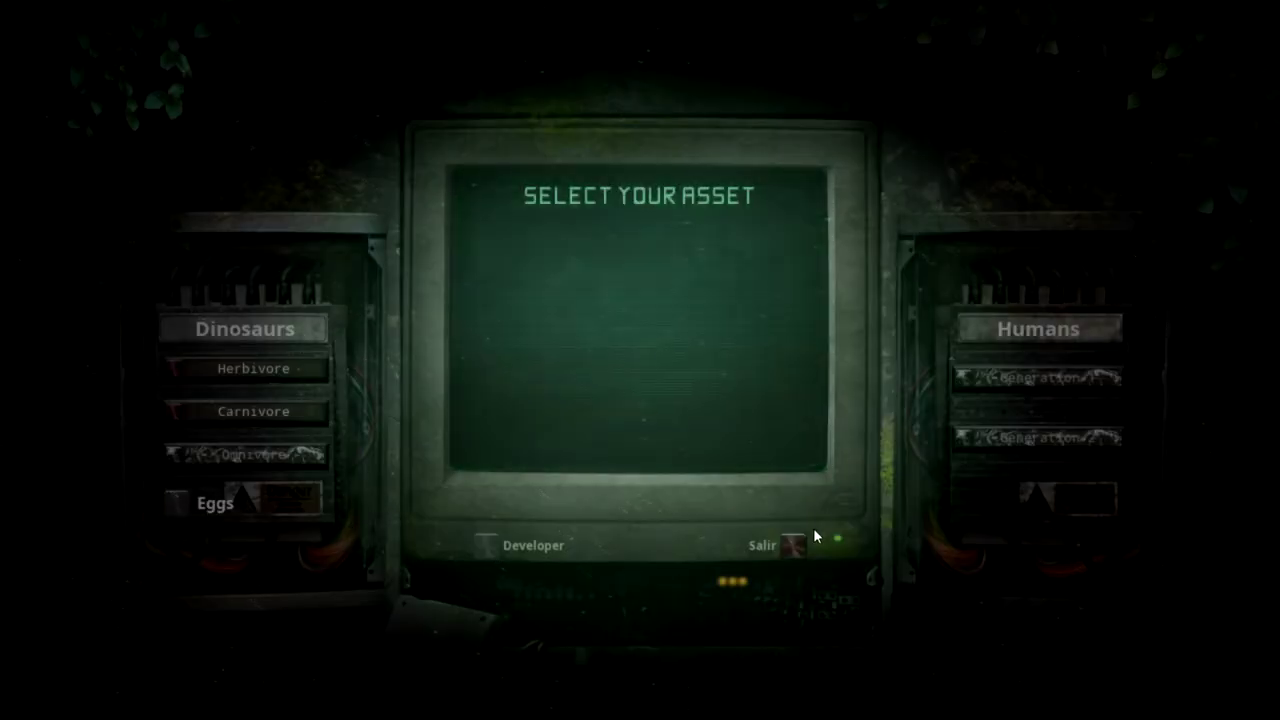
left_click(794, 543)
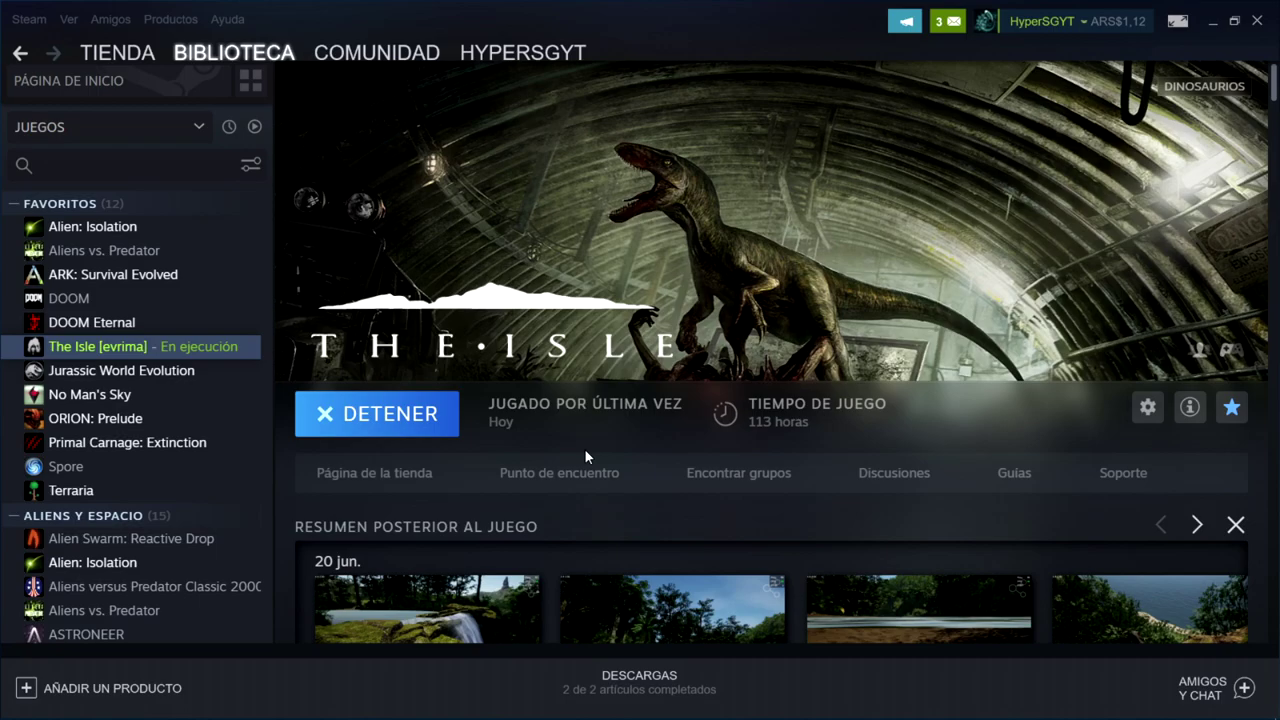
key("alt+Tab")
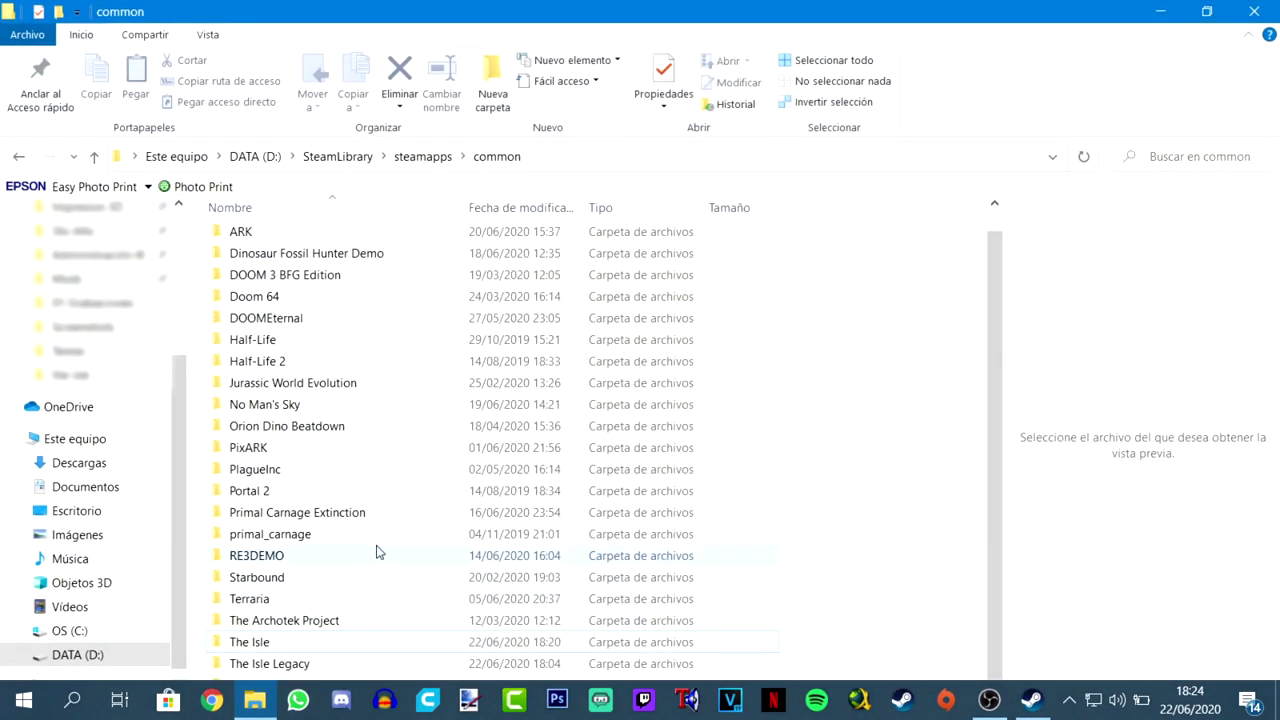
Step: Open The Isle Legacy folder, clear Steam from view and create a desktop shortcut to TheIsle.exe
double_click(226, 668)
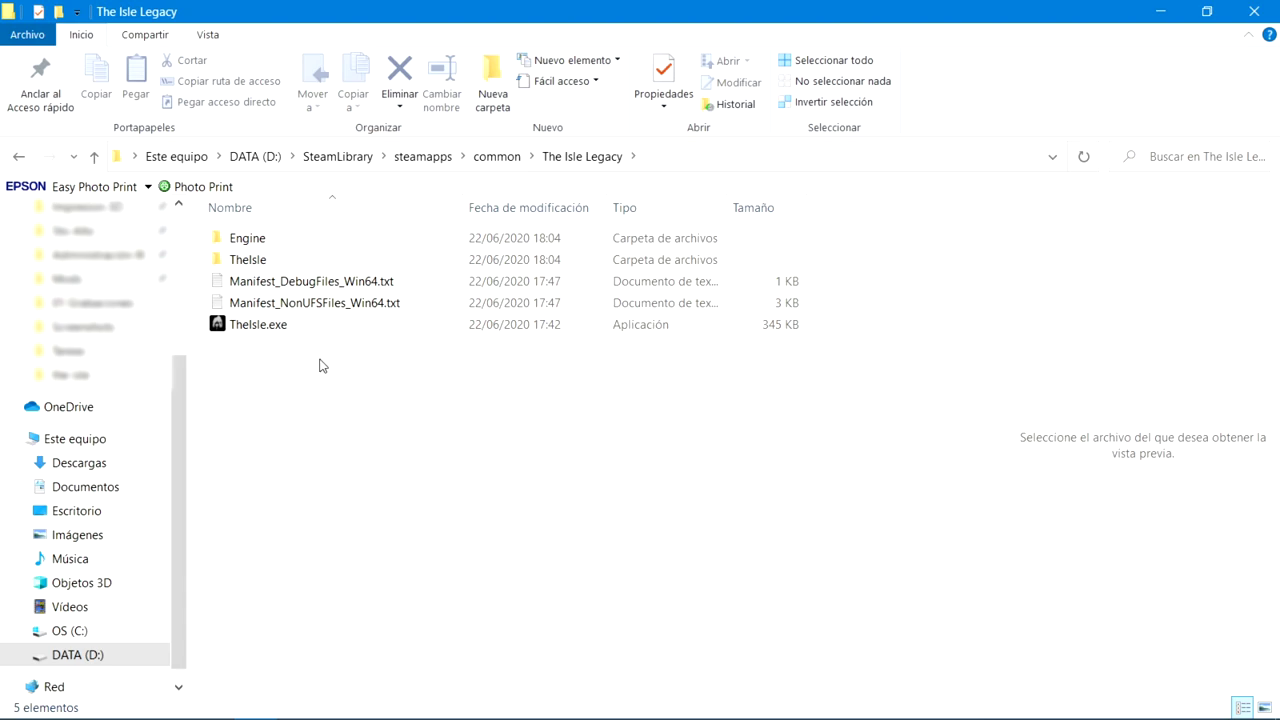
left_click(1206, 11)
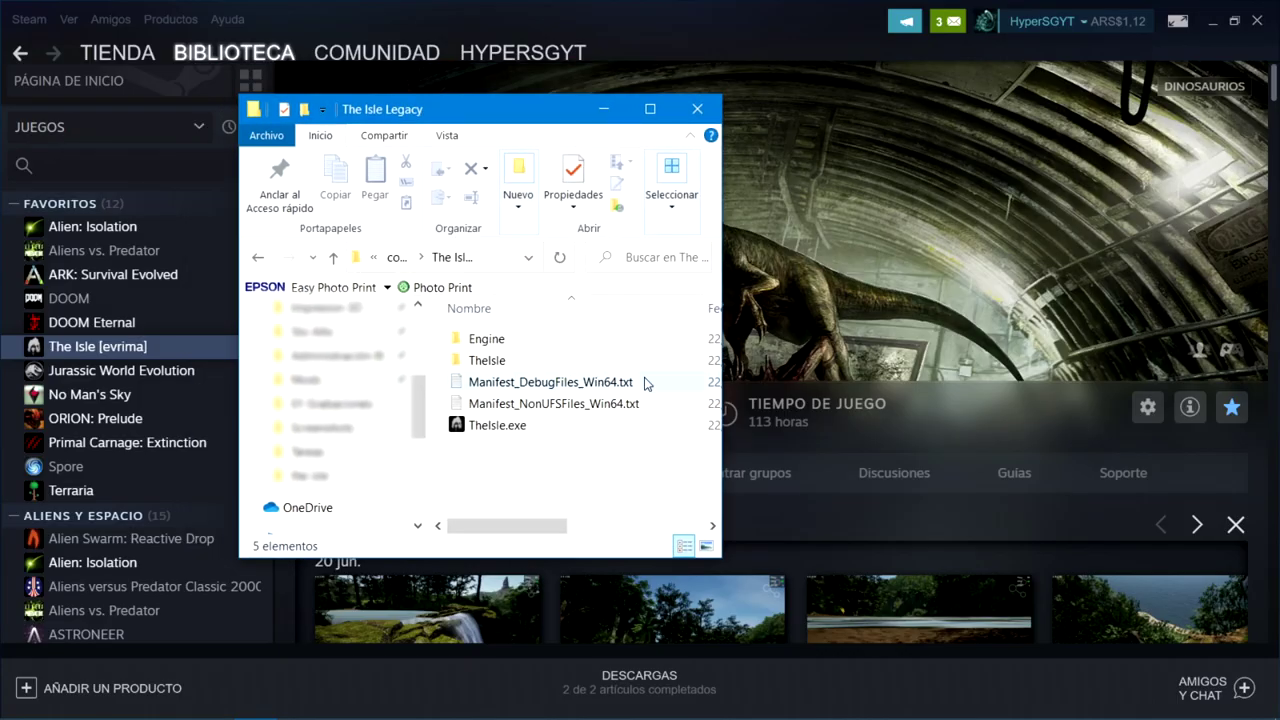
left_click(1243, 9)
left_click(497, 425)
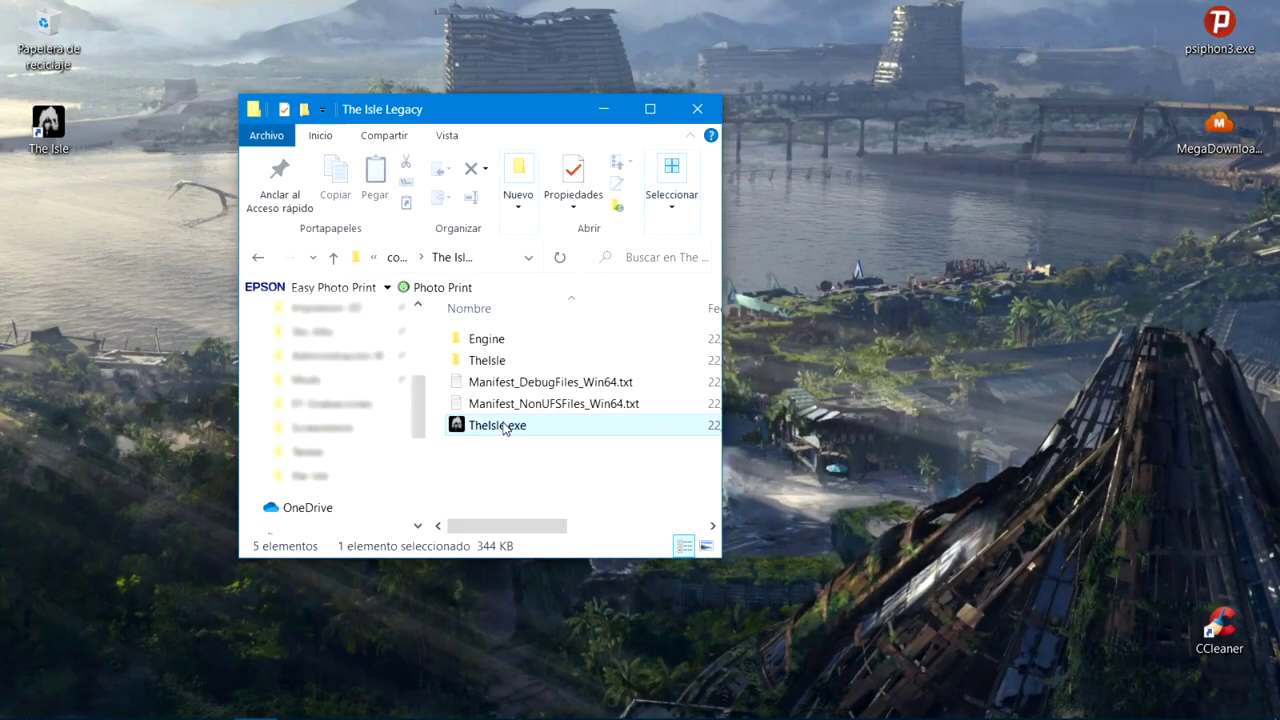
right_click(502, 425)
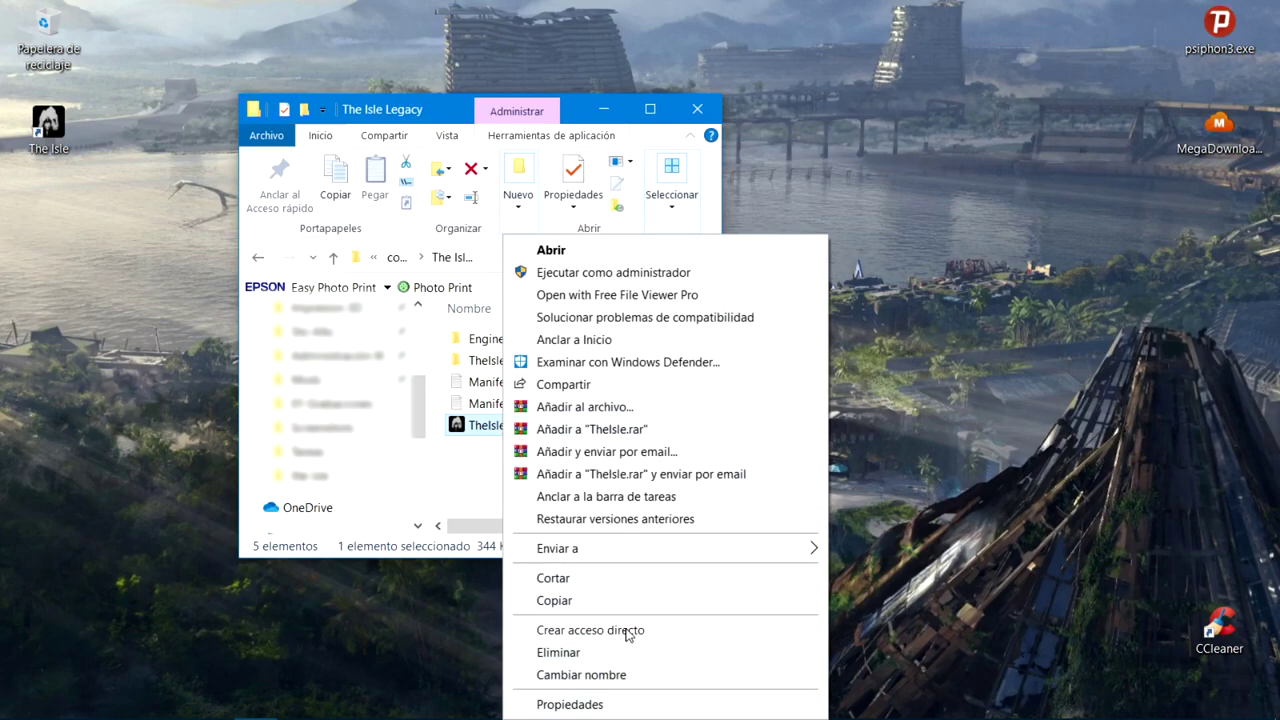
mouse_move(815, 556)
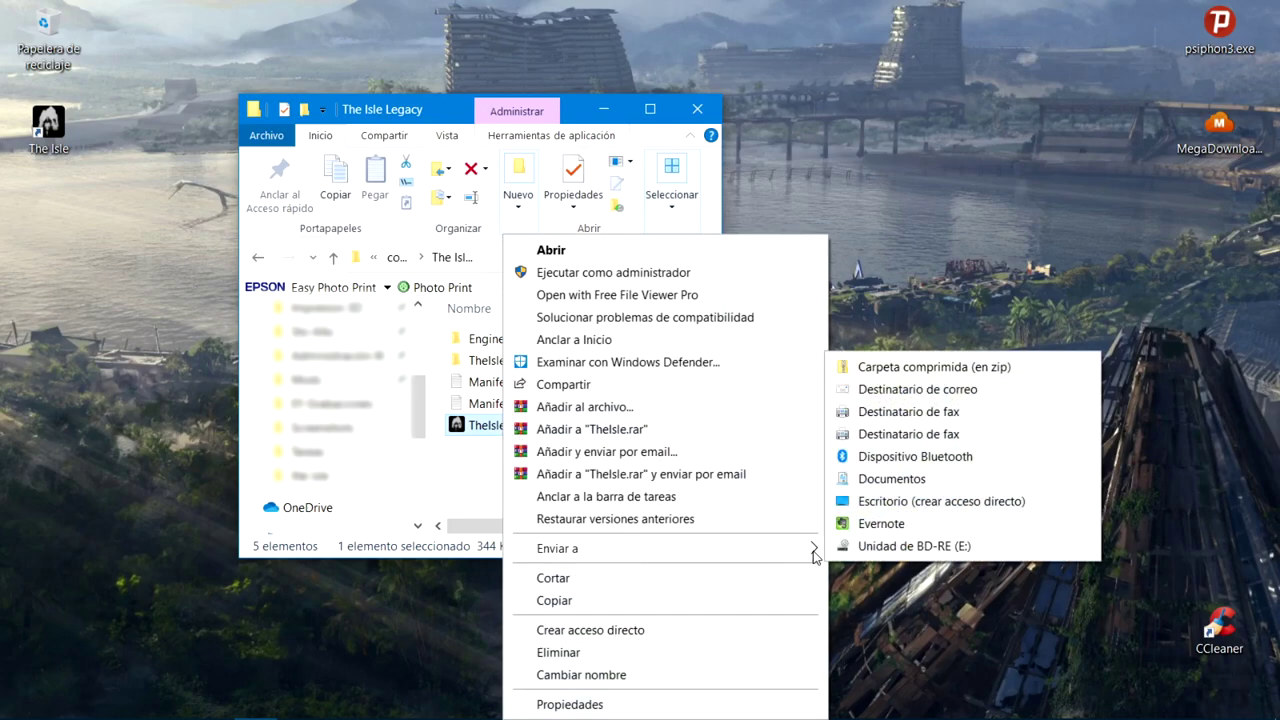
left_click(895, 501)
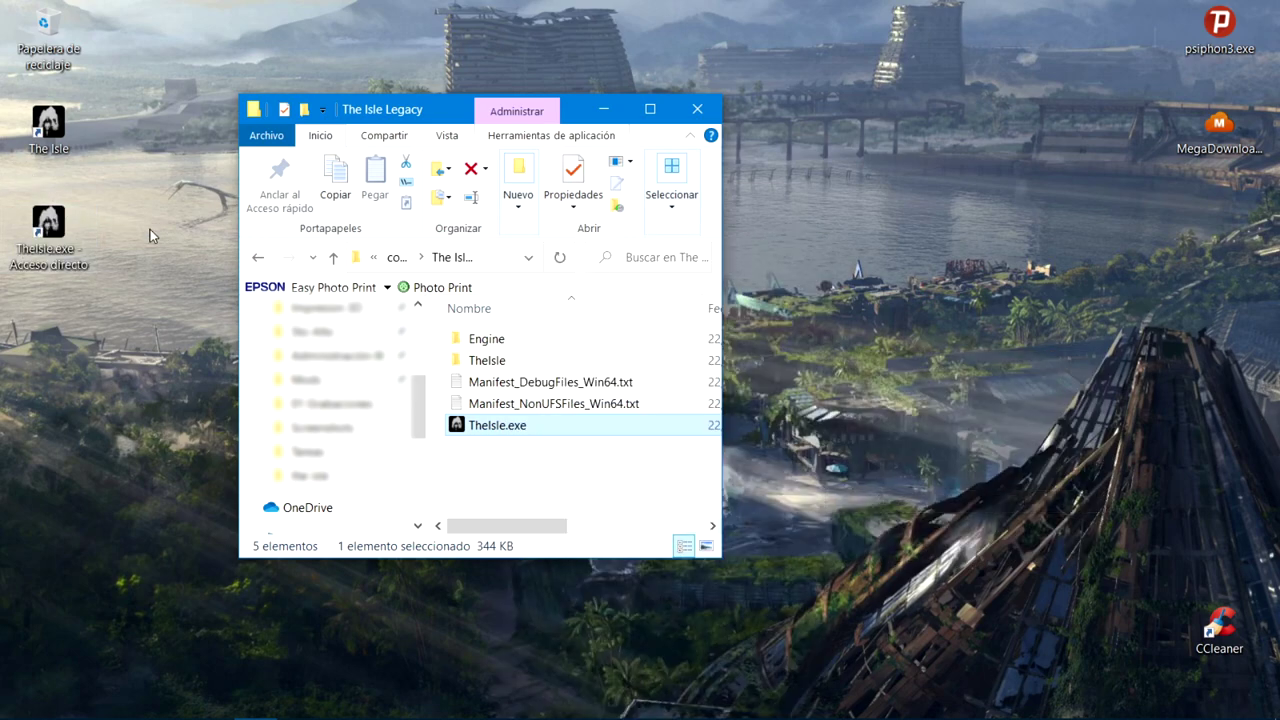
Step: Rename the new TheIsle.exe desktop shortcut as The Isle Legacy
right_click(26, 245)
left_click(110, 674)
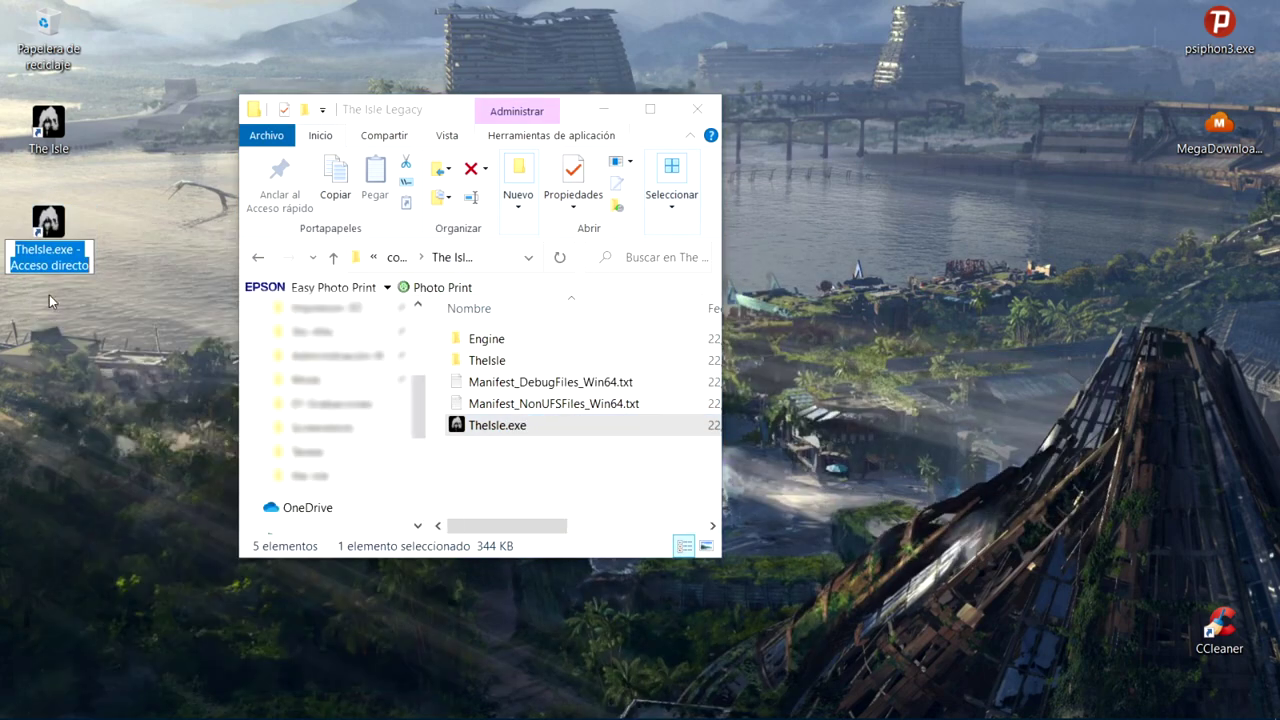
right_click(66, 260)
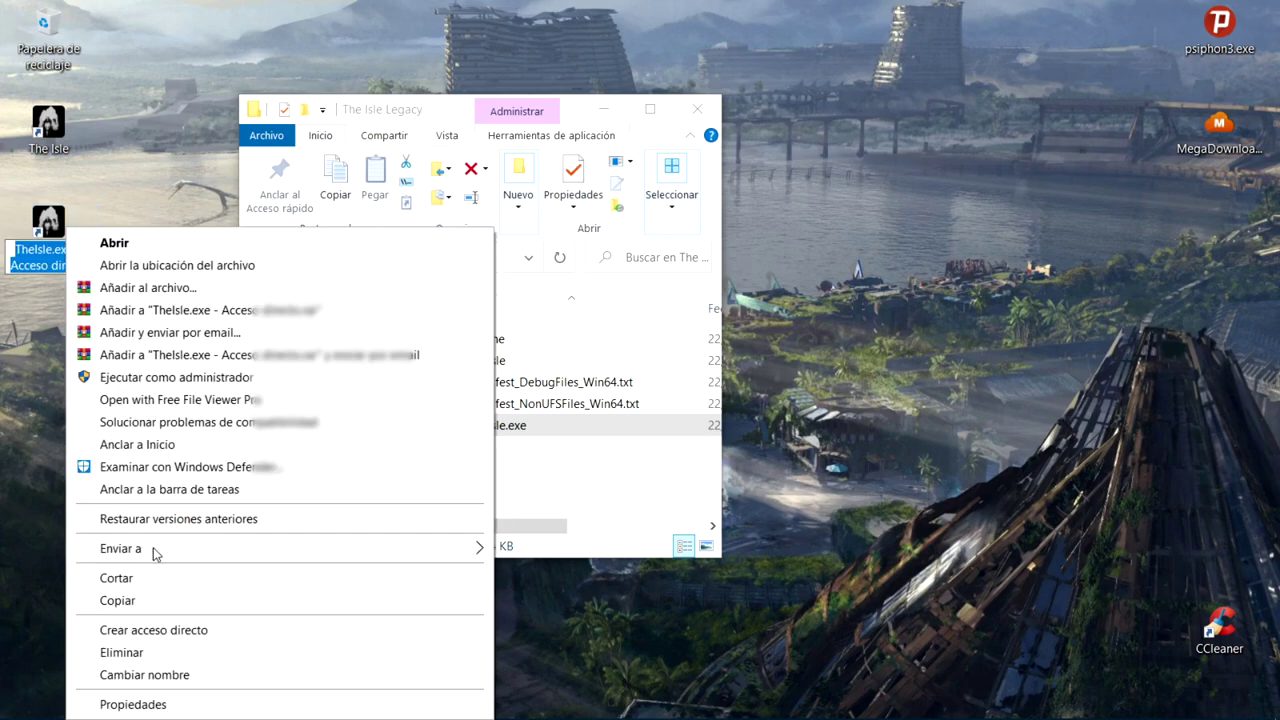
left_click(158, 676)
type("T")
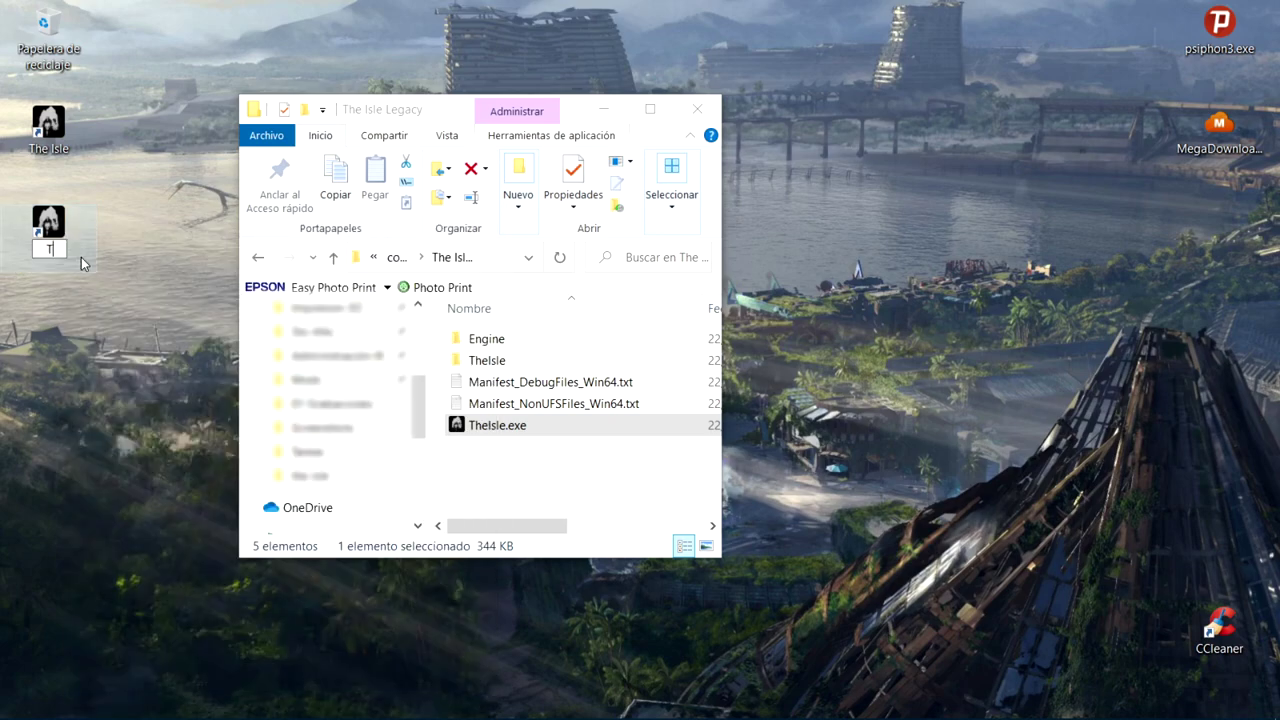
type("he Isle Legacy")
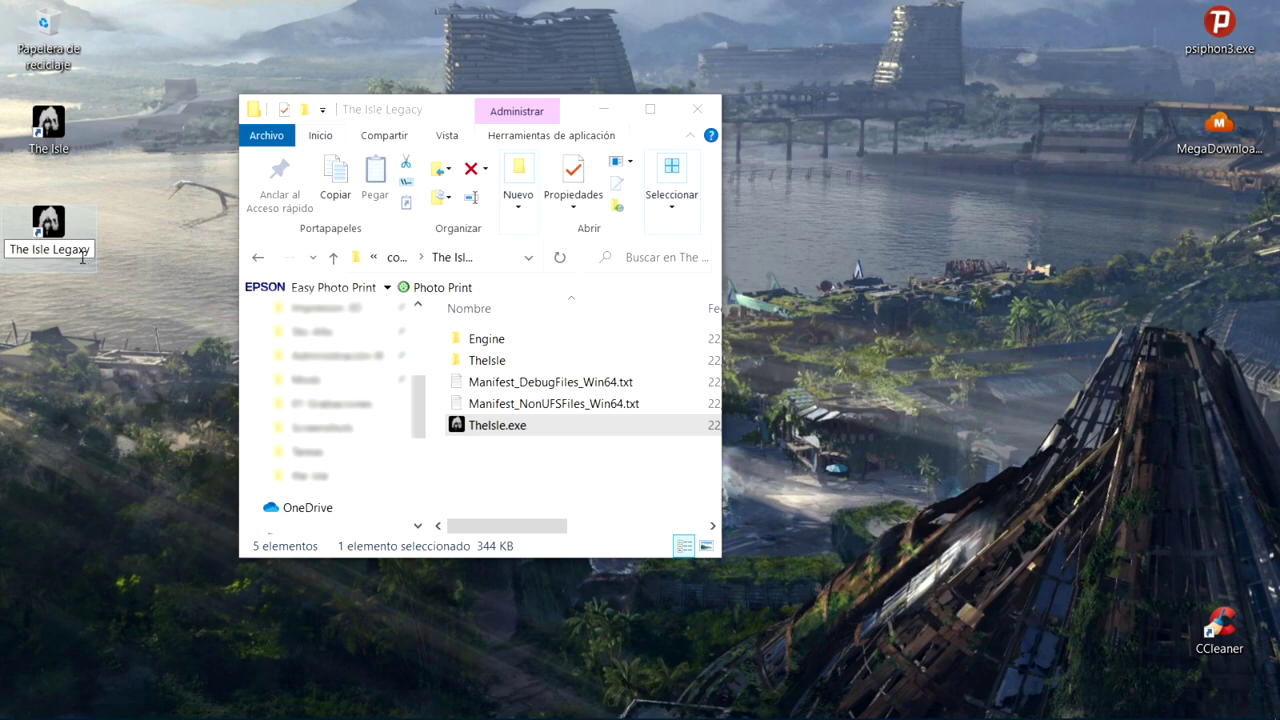
key("BackSpace")
key("BackSpace")
type("cy")
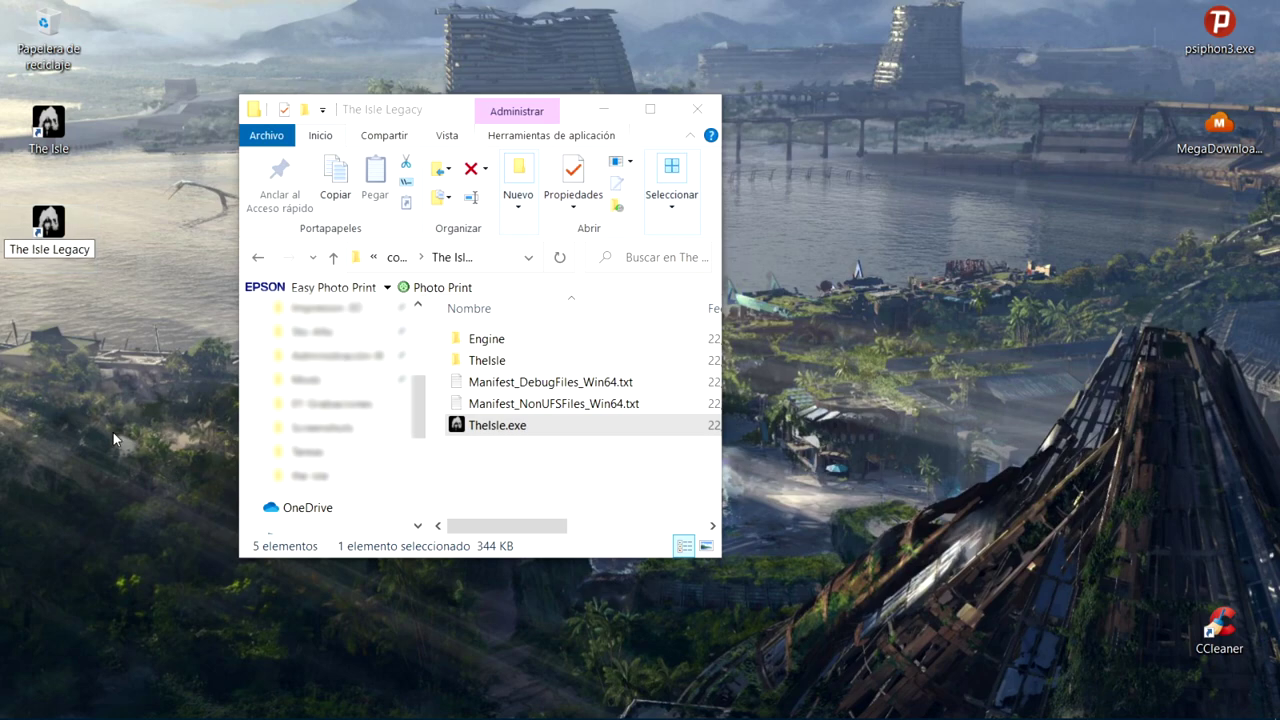
key("Return")
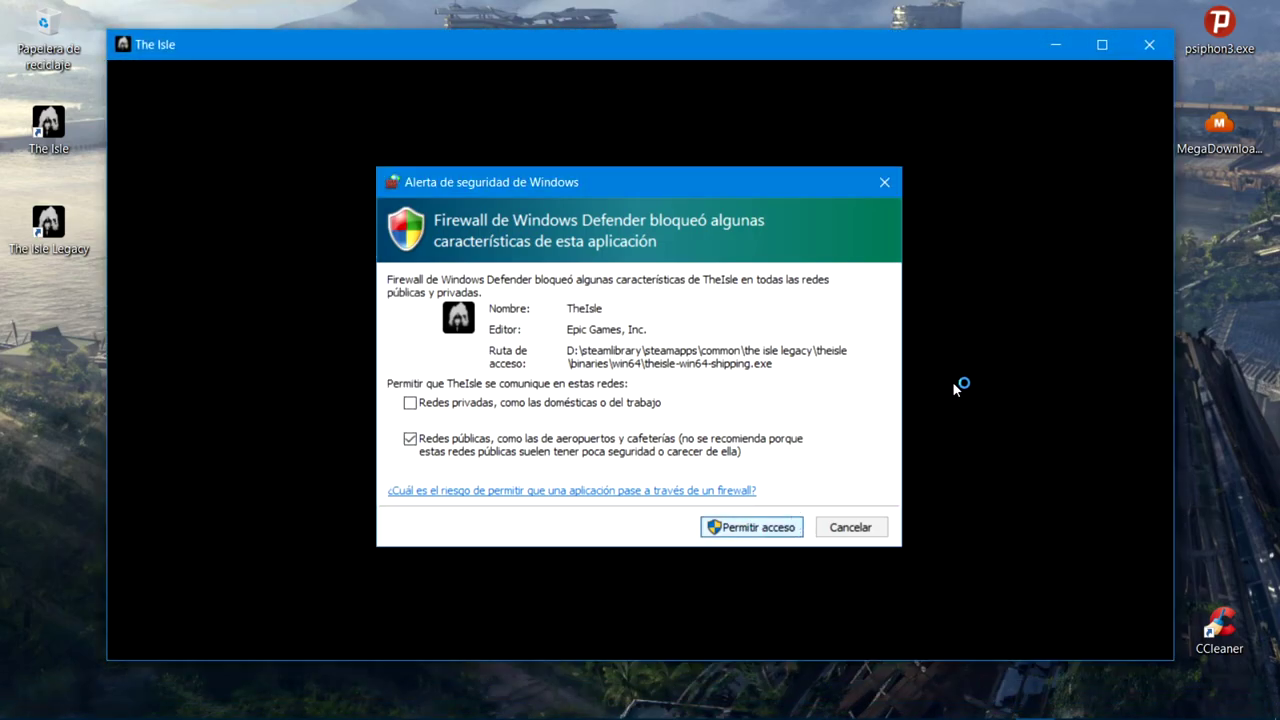
Step: Allow the Legacy game through the Windows Defender firewall on public networks, and check its in-game server list before quitting
left_click(763, 525)
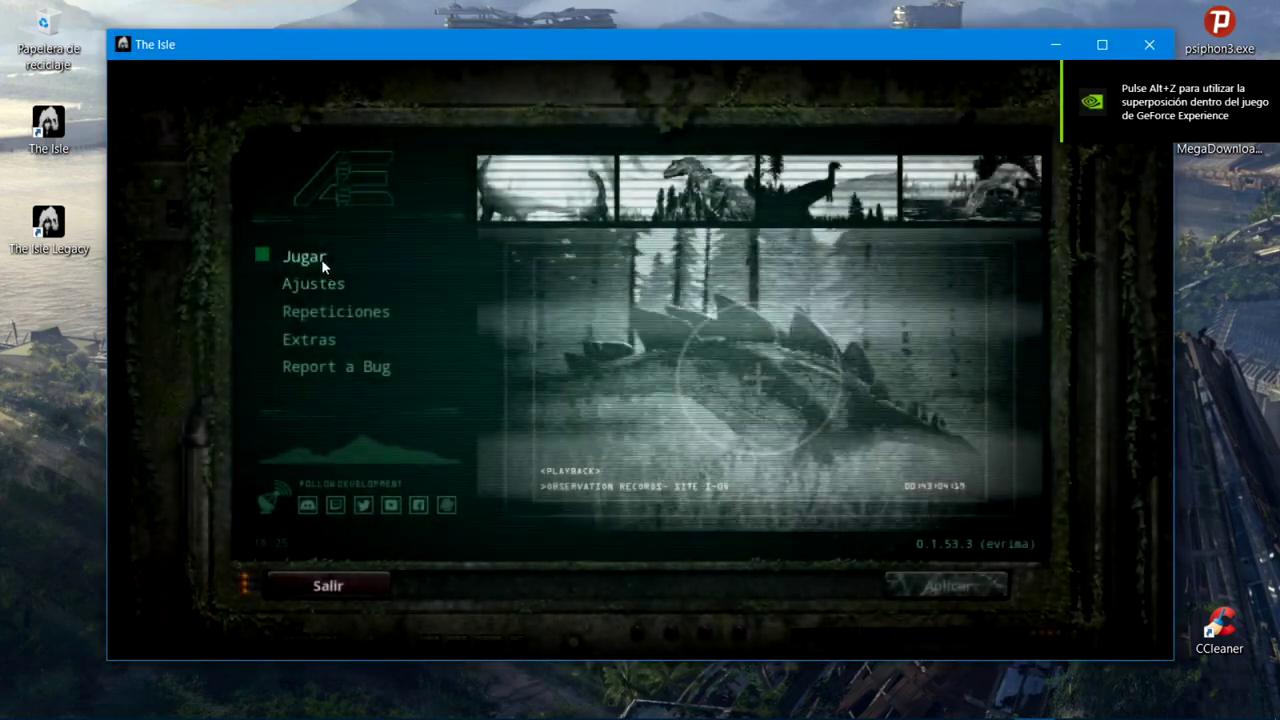
left_click(313, 258)
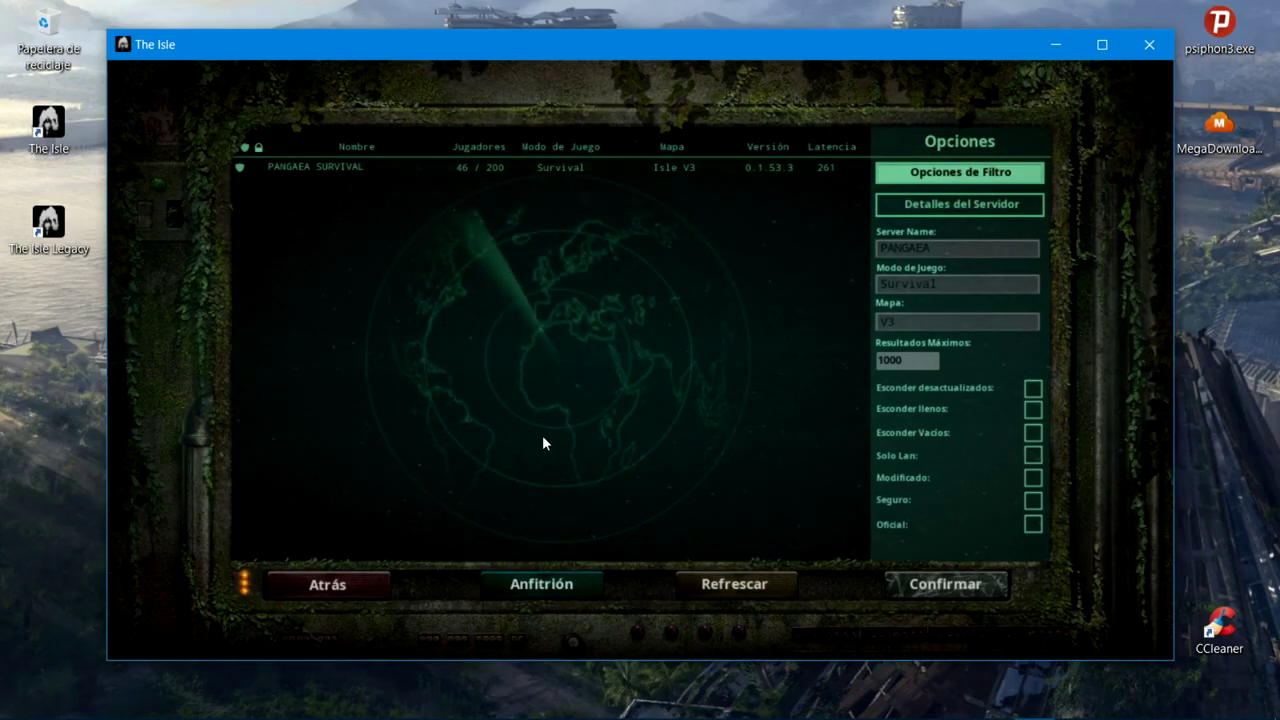
left_click(330, 587)
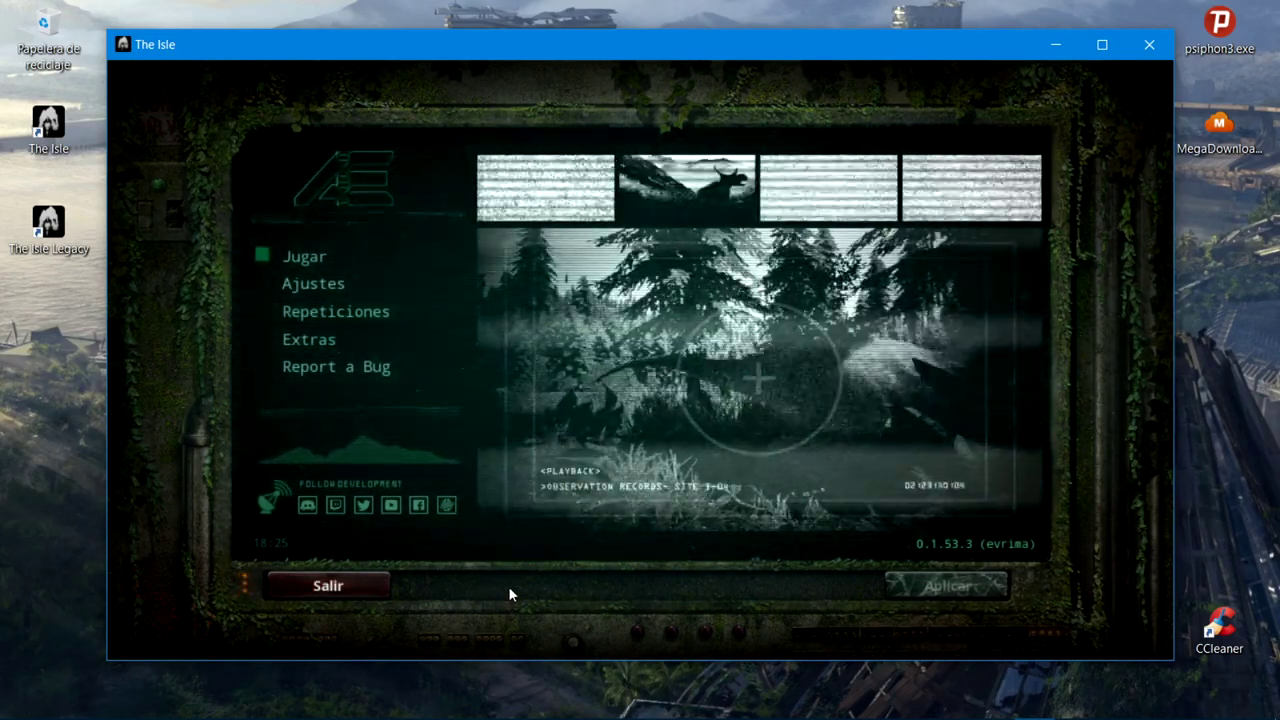
left_click(330, 586)
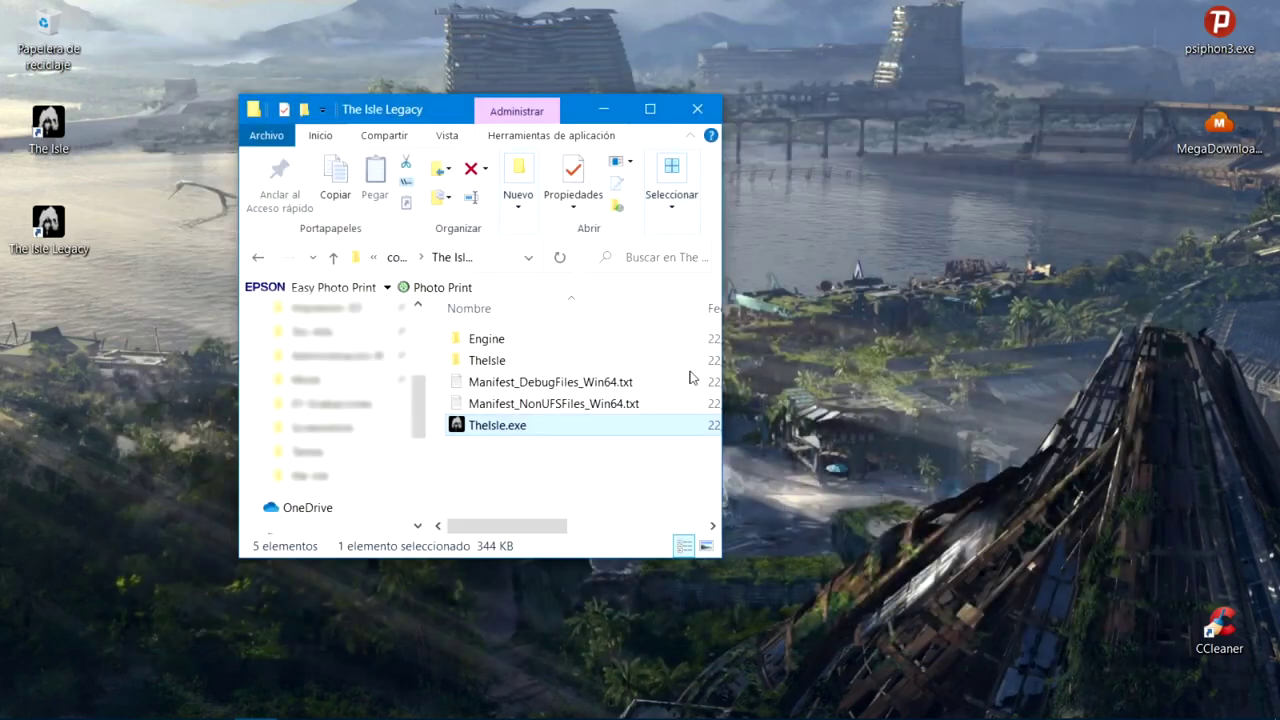
Step: Place The Isle and The Isle Legacy shortcuts side by side on the cleared desktop, and briefly bring up Steam
left_click(697, 108)
left_click_drag(48, 222, 686, 250)
left_click_drag(48, 122, 530, 250)
left_click(664, 266)
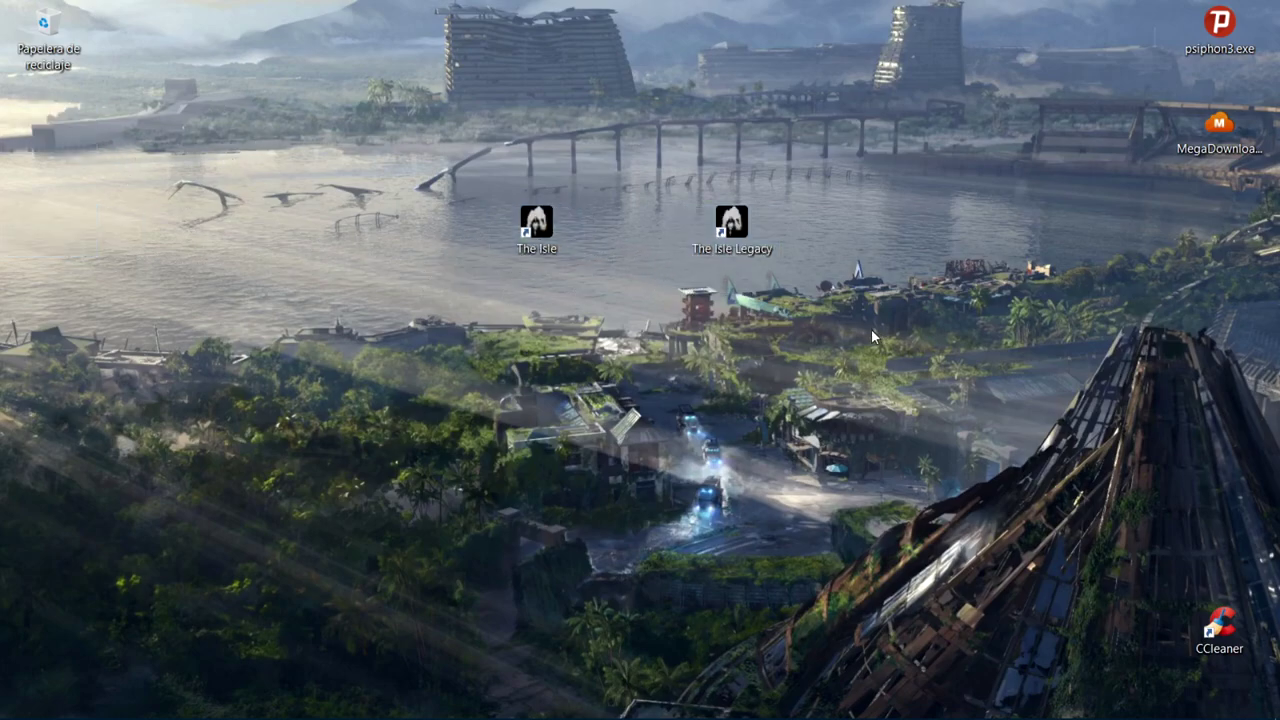
left_click(1028, 700)
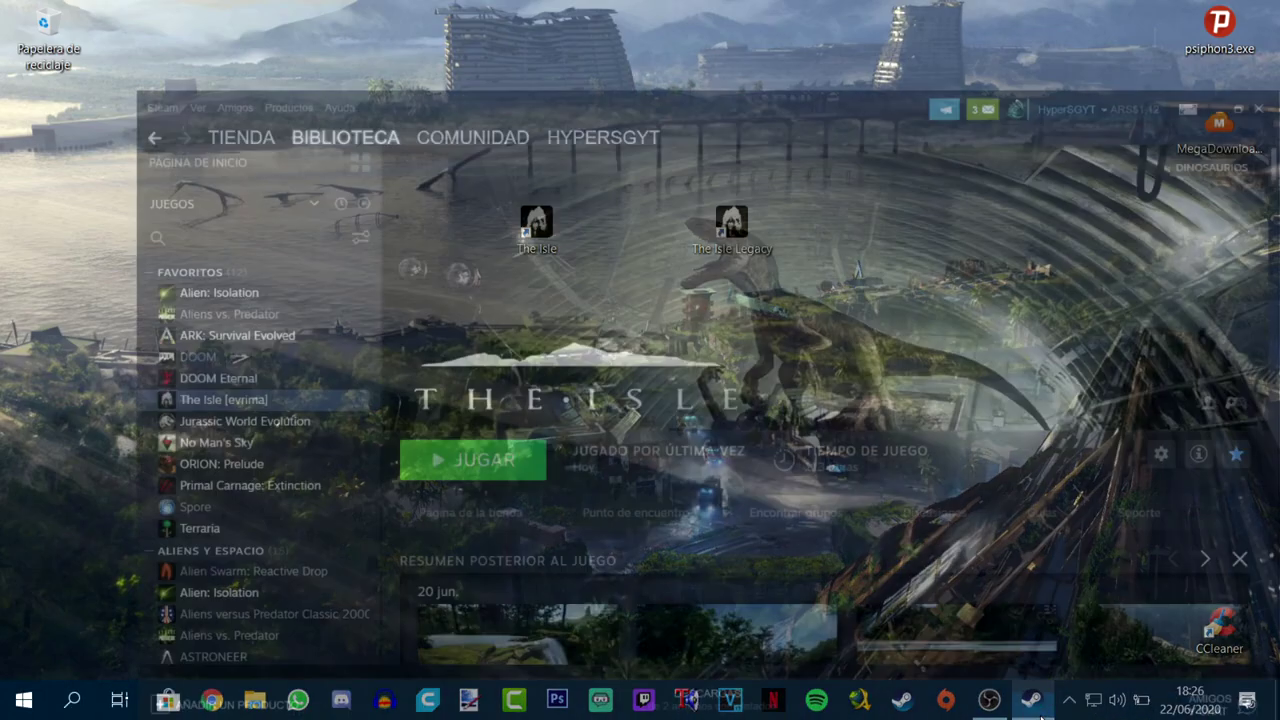
left_click(1212, 21)
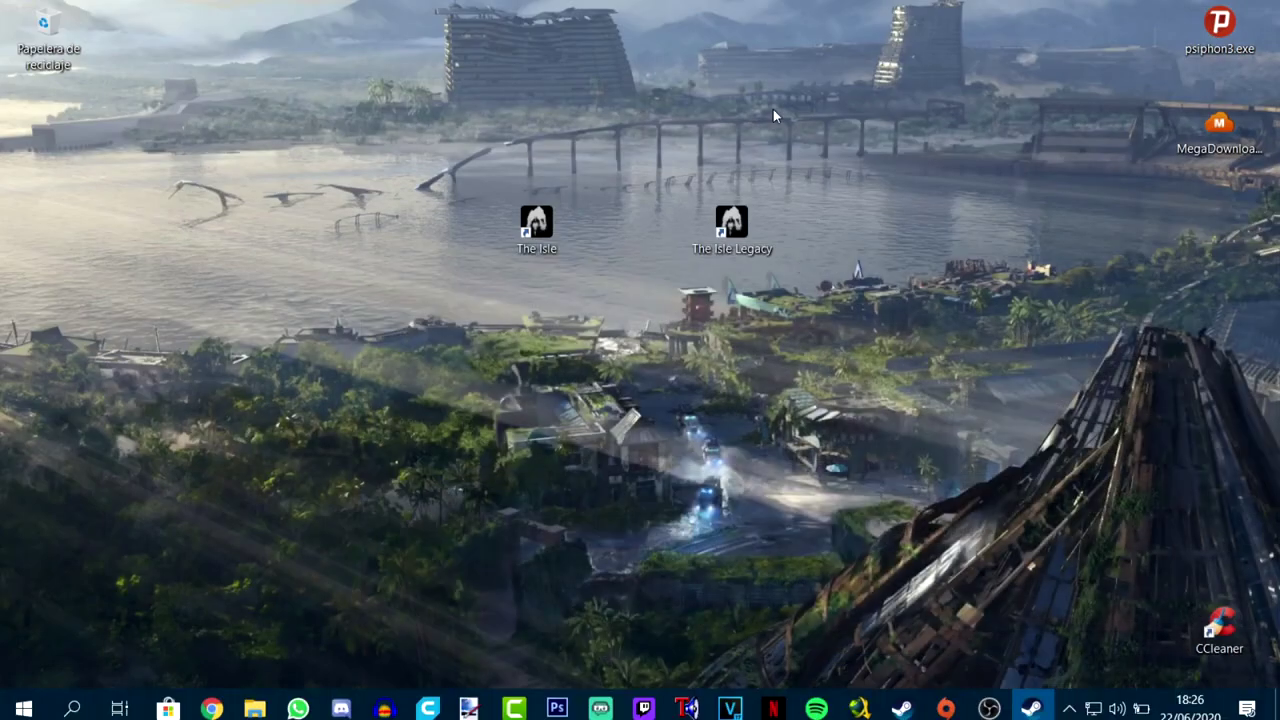